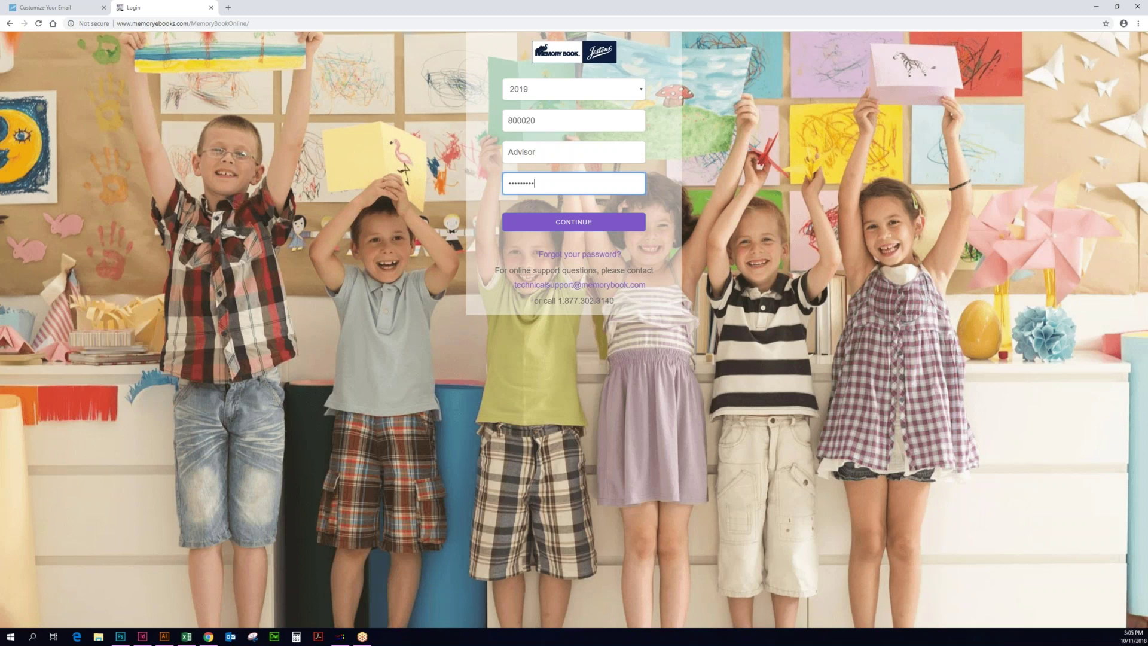
Step: Log in to the 2019 yearbook as Advisor and display the first class's portraits in the image library
{"action": "left_click", "coordinate": [591, 224]}
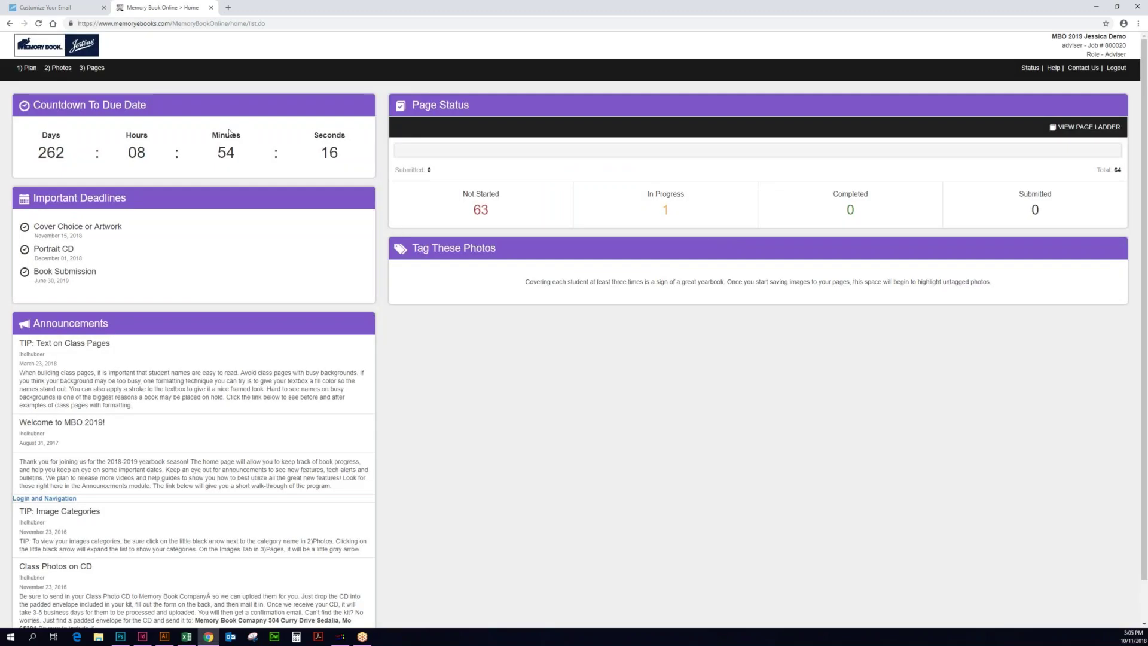
{"action": "left_click", "coordinate": [62, 70]}
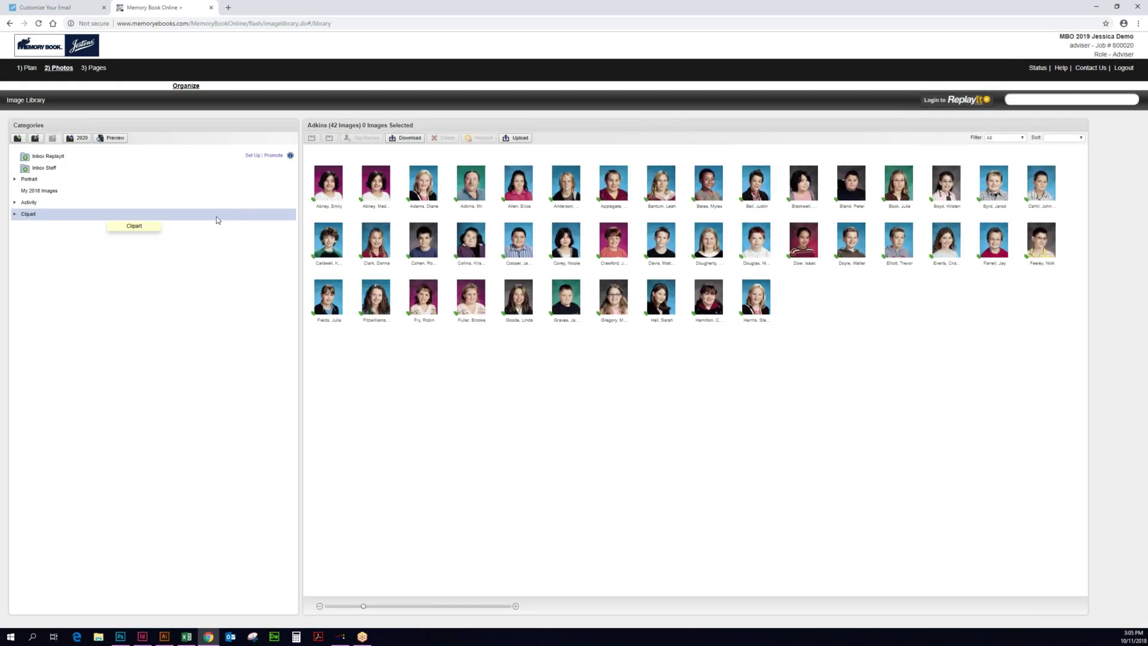
{"action": "left_click", "coordinate": [17, 181]}
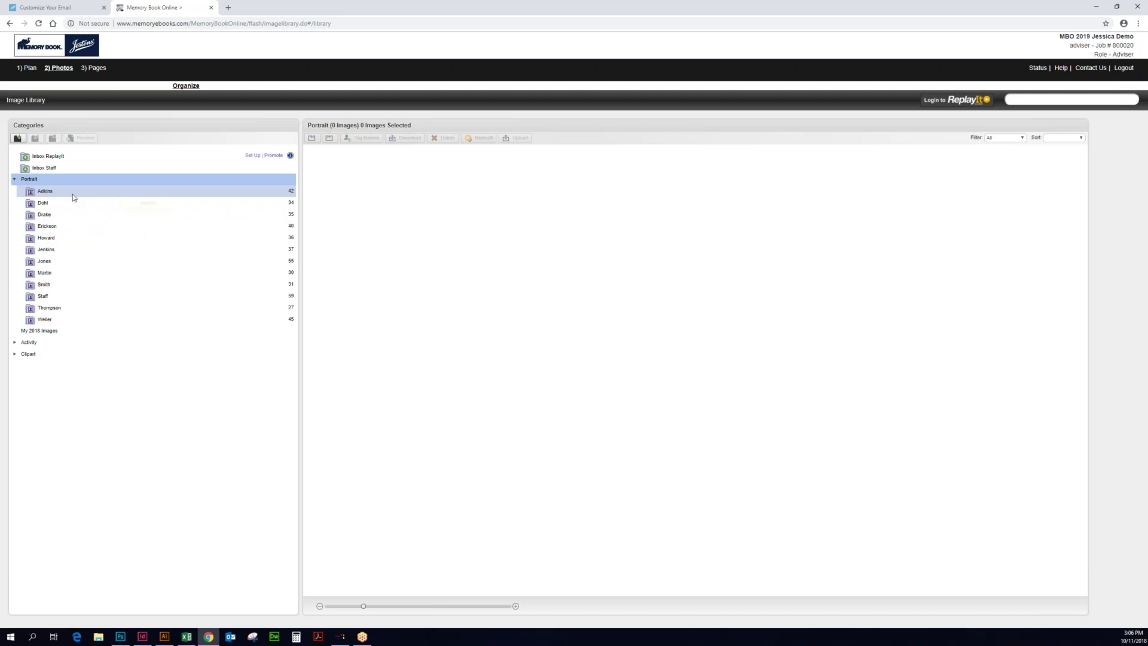
{"action": "left_click", "coordinate": [57, 191]}
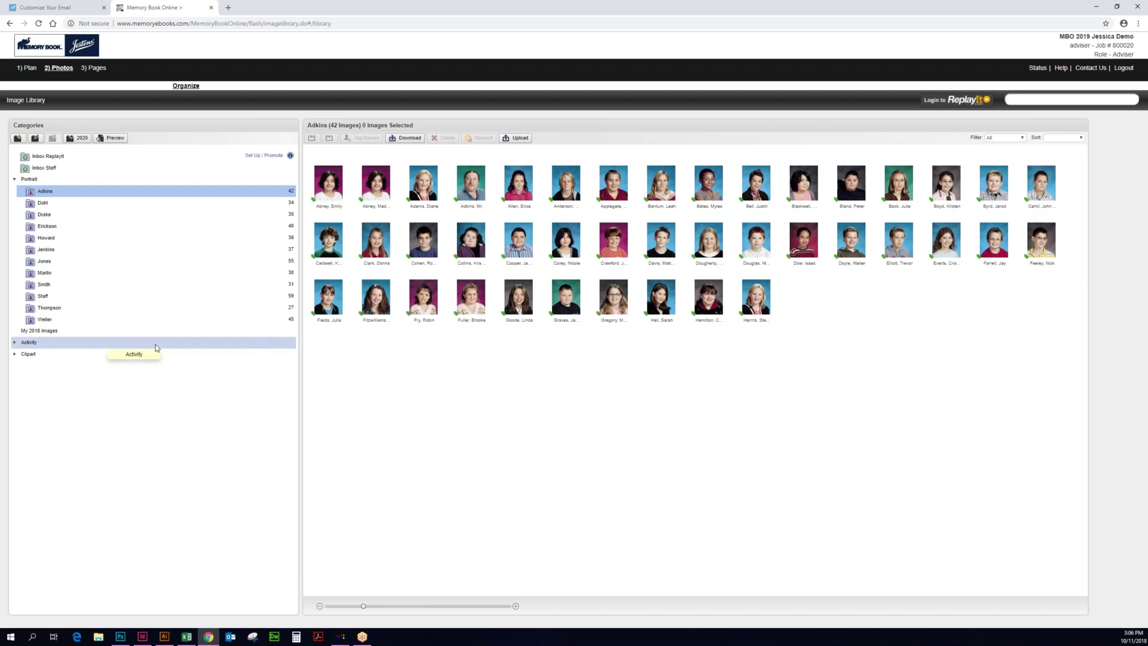
Step: Preview the first class's portrait category as a PDF, review all three pages, and close it
{"action": "left_click", "coordinate": [110, 141]}
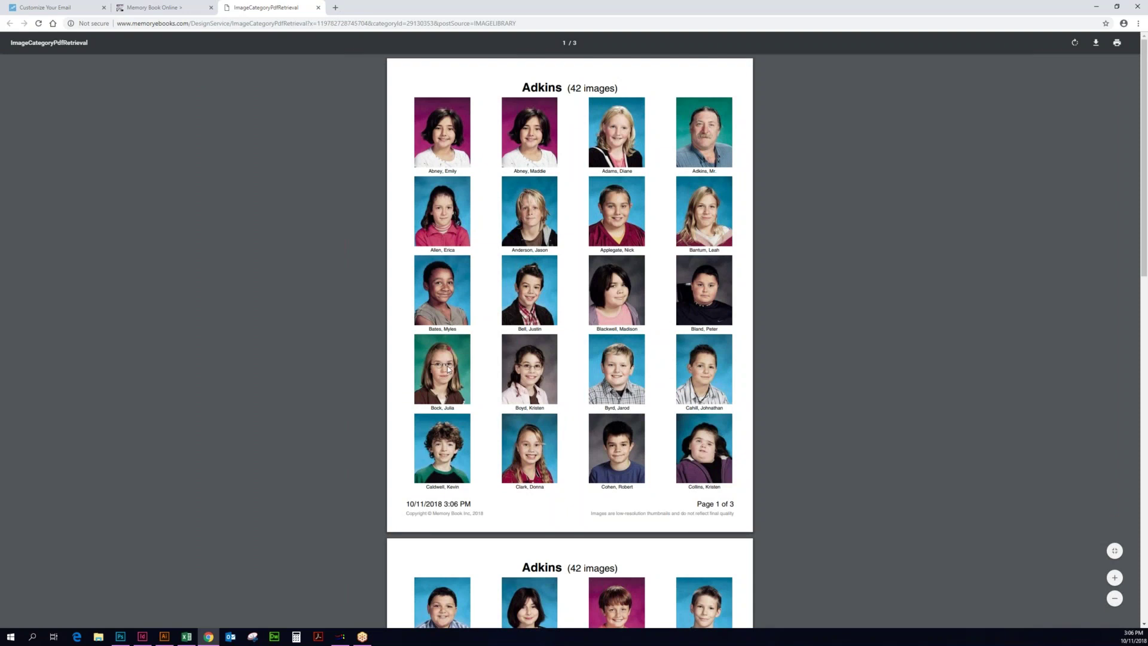
{"action": "scroll", "coordinate": [449, 368], "scroll_direction": "down", "scroll_amount": 1}
{"action": "scroll", "coordinate": [449, 368], "scroll_direction": "down", "scroll_amount": 12}
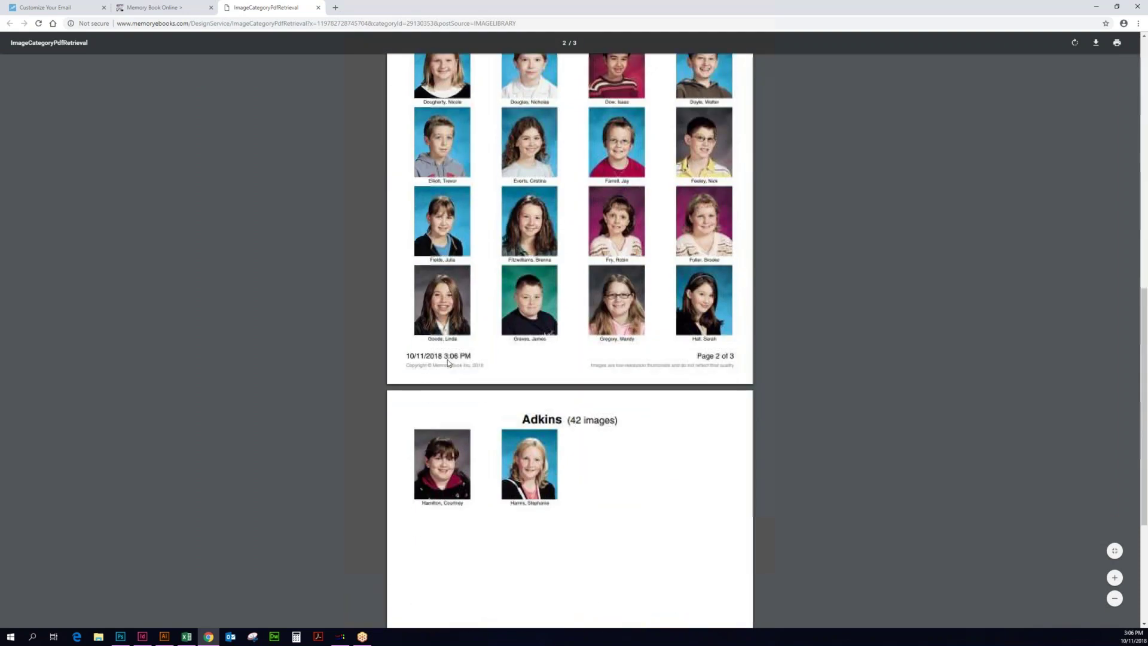
{"action": "scroll", "coordinate": [447, 362], "scroll_direction": "down", "scroll_amount": 2}
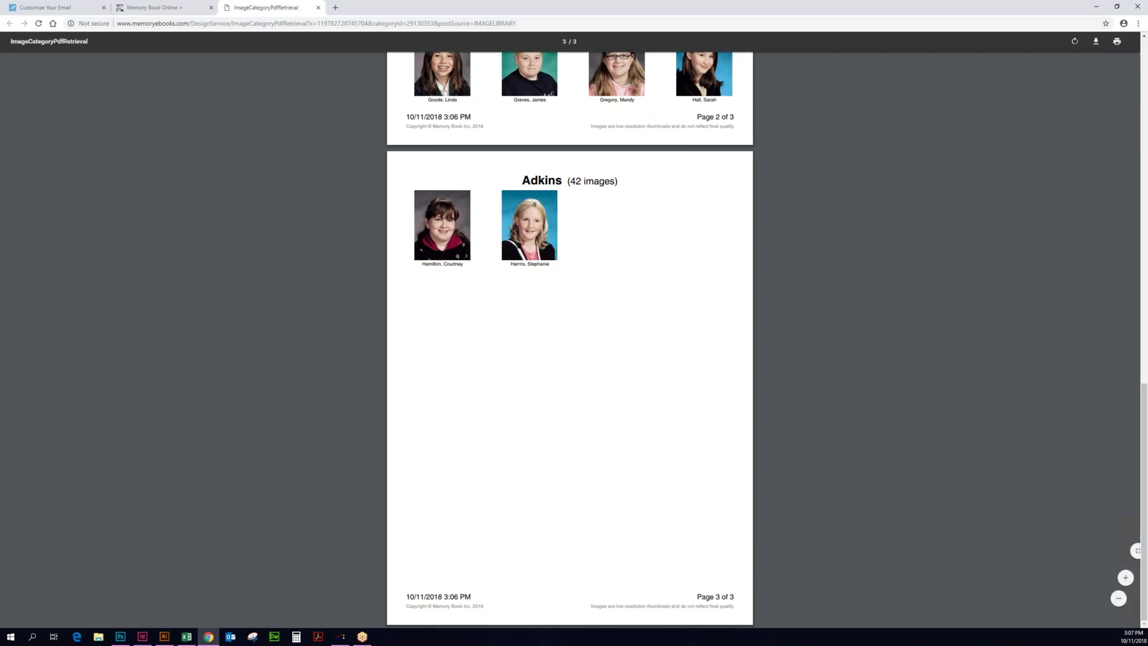
{"action": "left_click", "coordinate": [318, 8]}
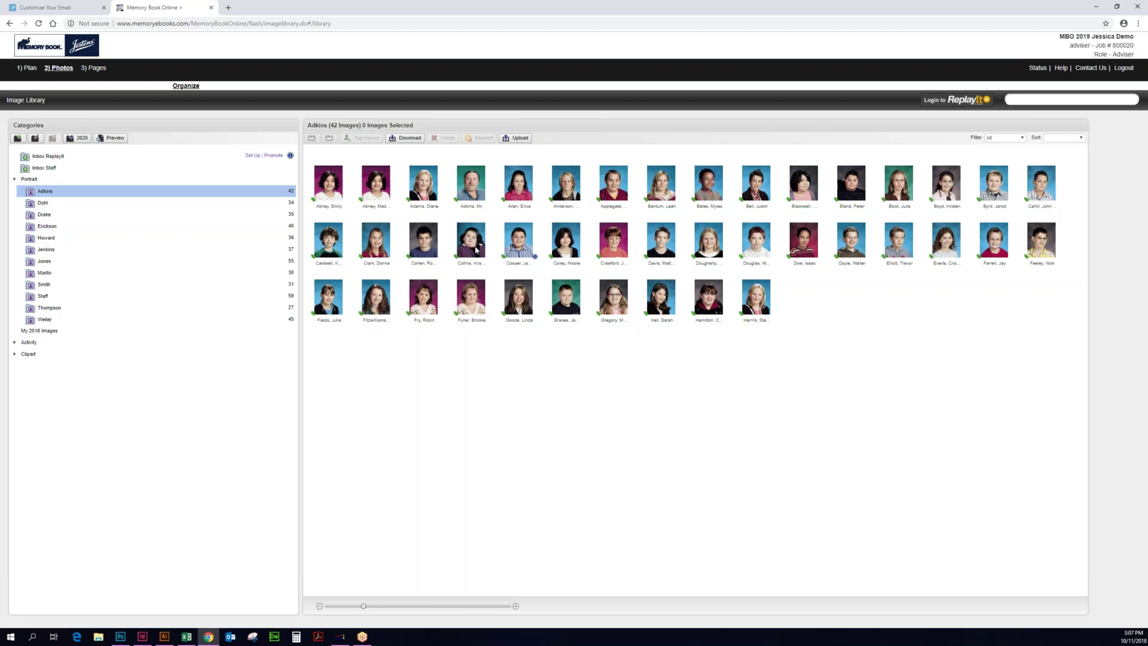
Step: Open the Coverage Report and sort the students by first name, then by last name
{"action": "left_click", "coordinate": [94, 68]}
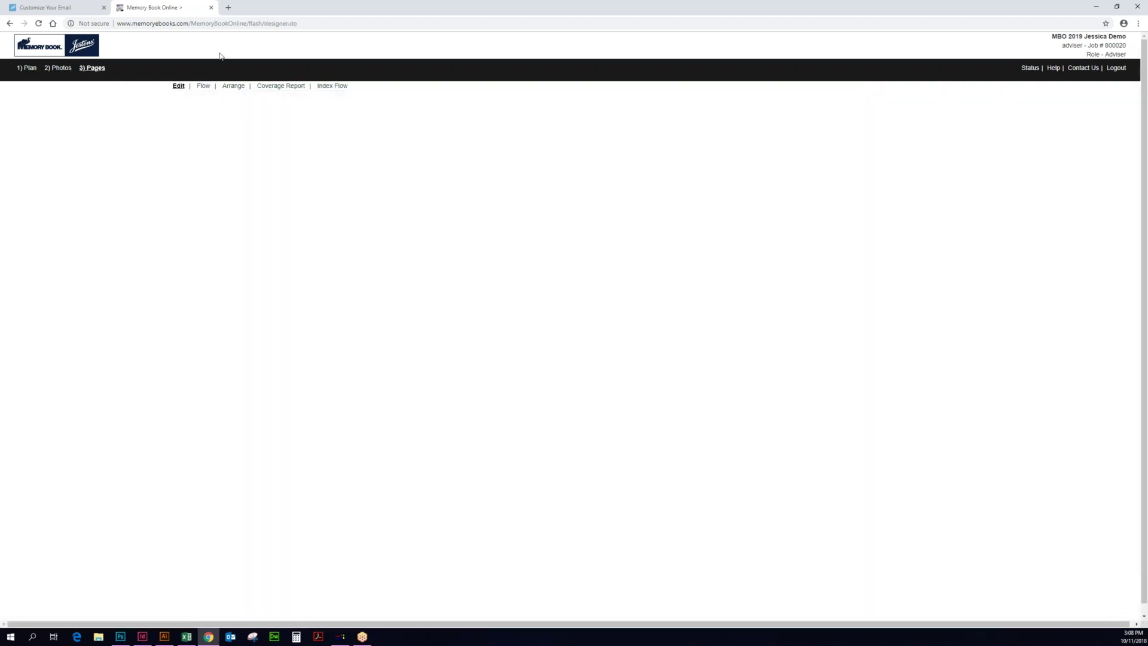
{"action": "left_click", "coordinate": [294, 87]}
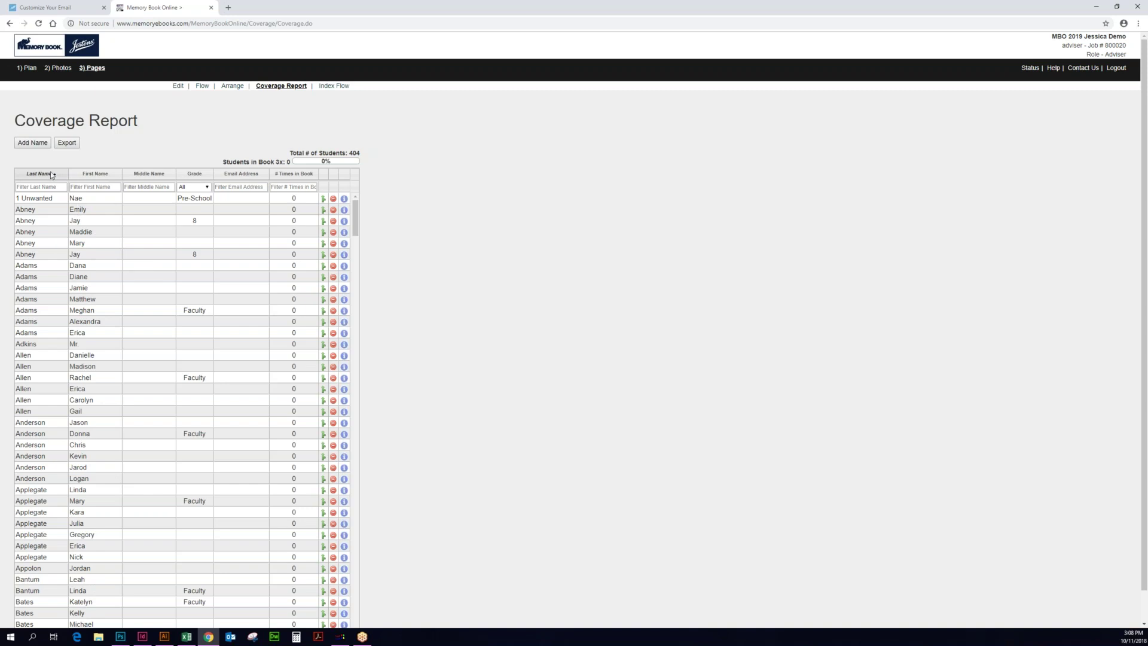
{"action": "left_click", "coordinate": [101, 175]}
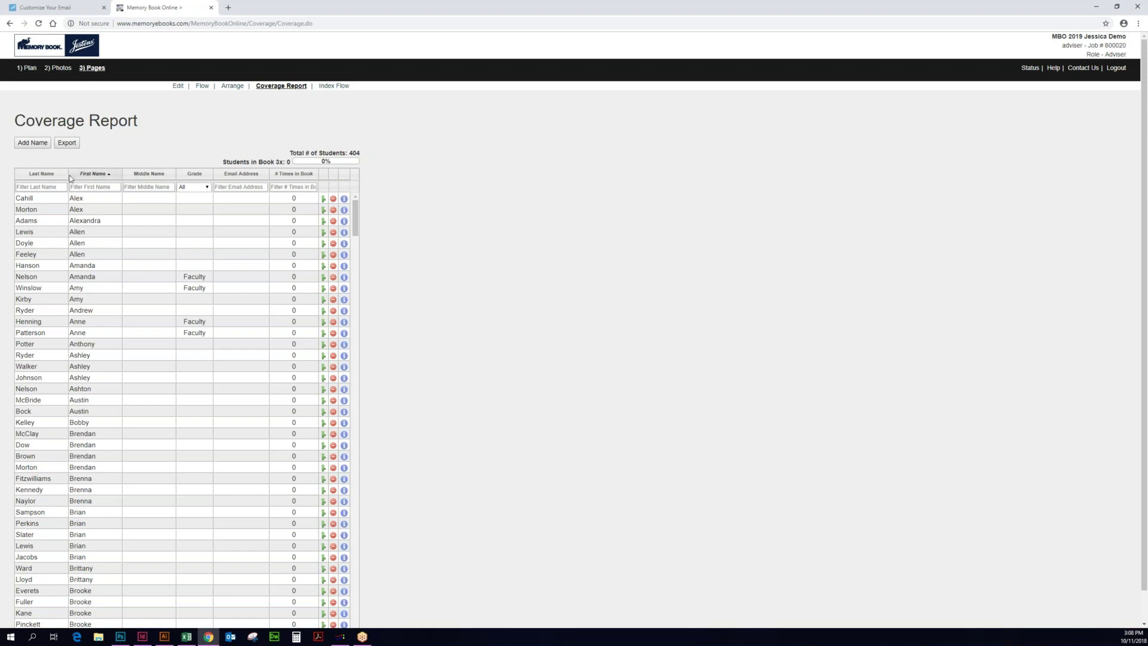
{"action": "left_click", "coordinate": [39, 176]}
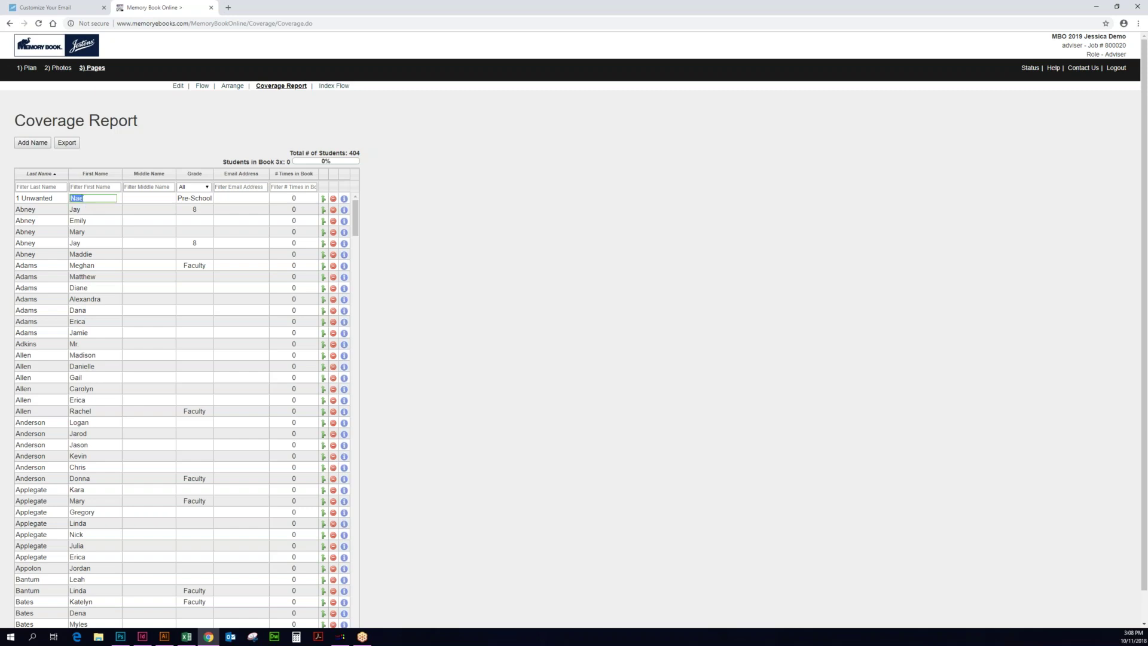
Step: Correct the first name of the "1 Unwanted" entry to "Name" and delete that entry from the Coverage Report
{"action": "left_click", "coordinate": [86, 198]}
{"action": "type", "text": "m"}
{"action": "left_click", "coordinate": [171, 141]}
{"action": "left_click", "coordinate": [333, 199]}
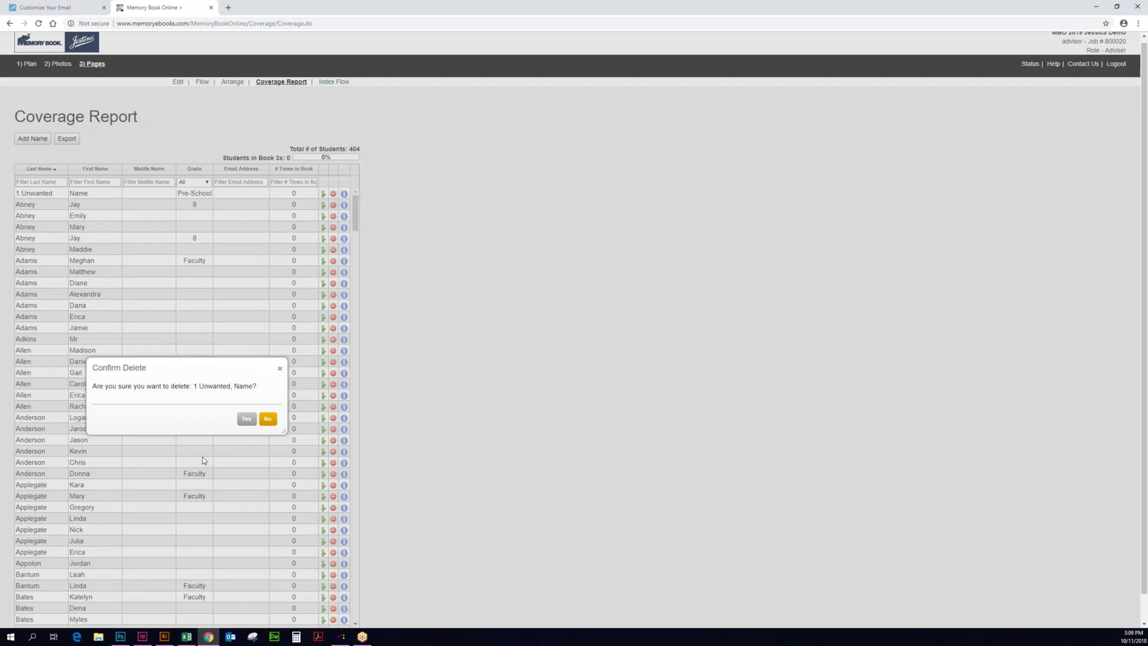
{"action": "left_click", "coordinate": [246, 419]}
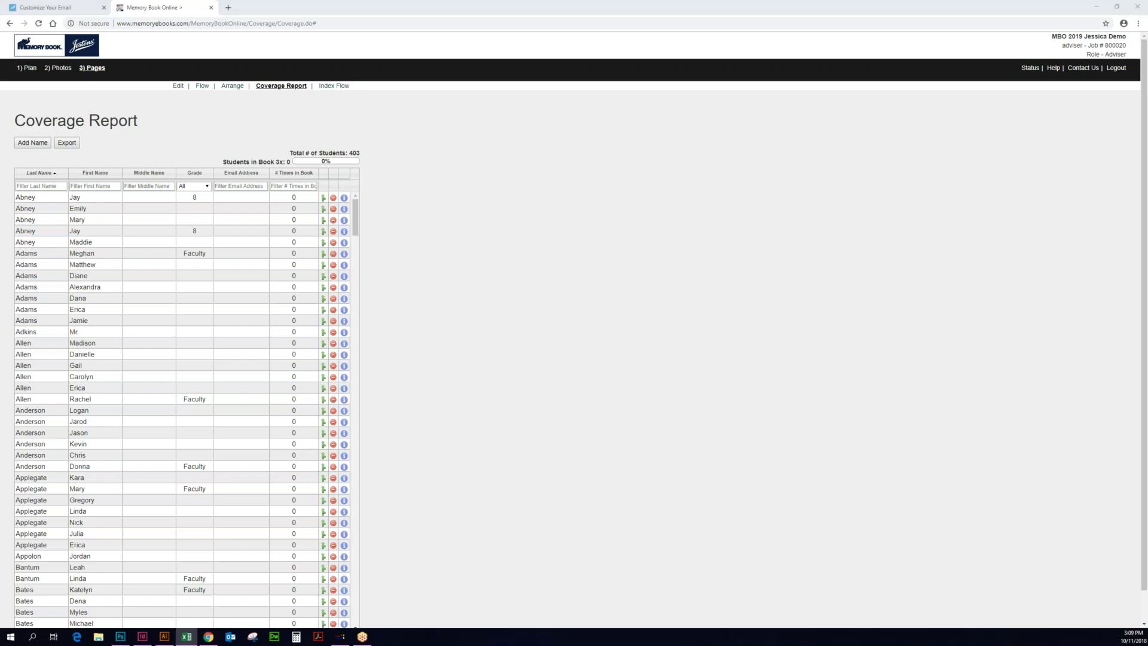
Step: Enlarge the Excel window with the exported students (1).csv, look over the student list, and put the window away
{"action": "left_click_drag", "start_coordinate": [349, 103], "coordinate": [494, 32]}
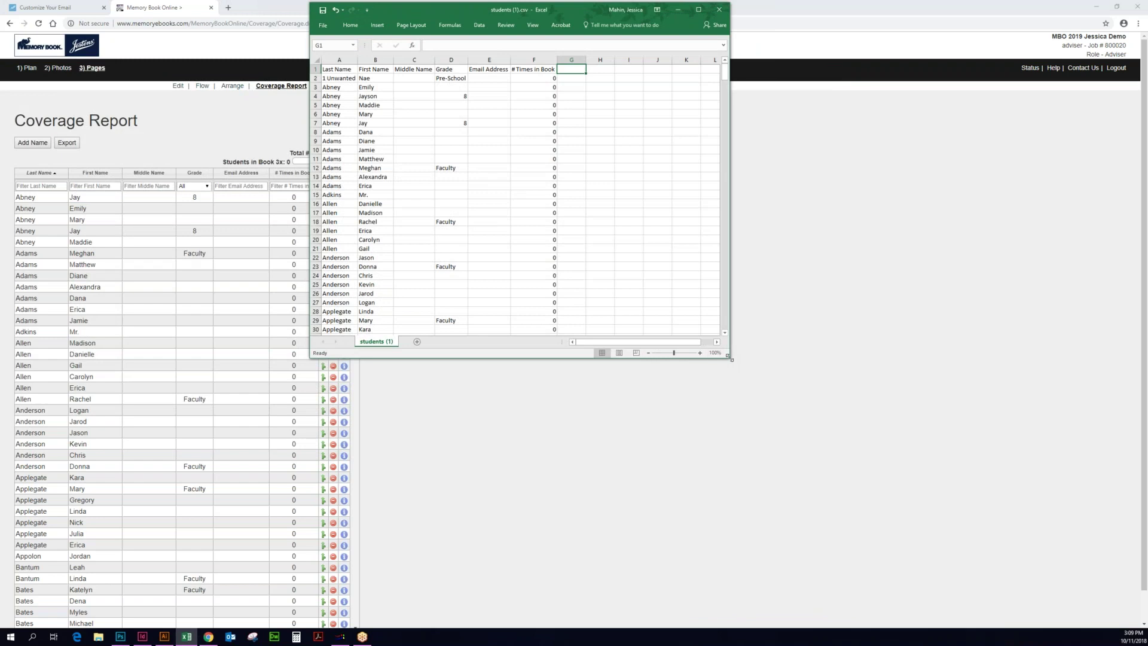
{"action": "left_click_drag", "start_coordinate": [729, 357], "coordinate": [861, 474]}
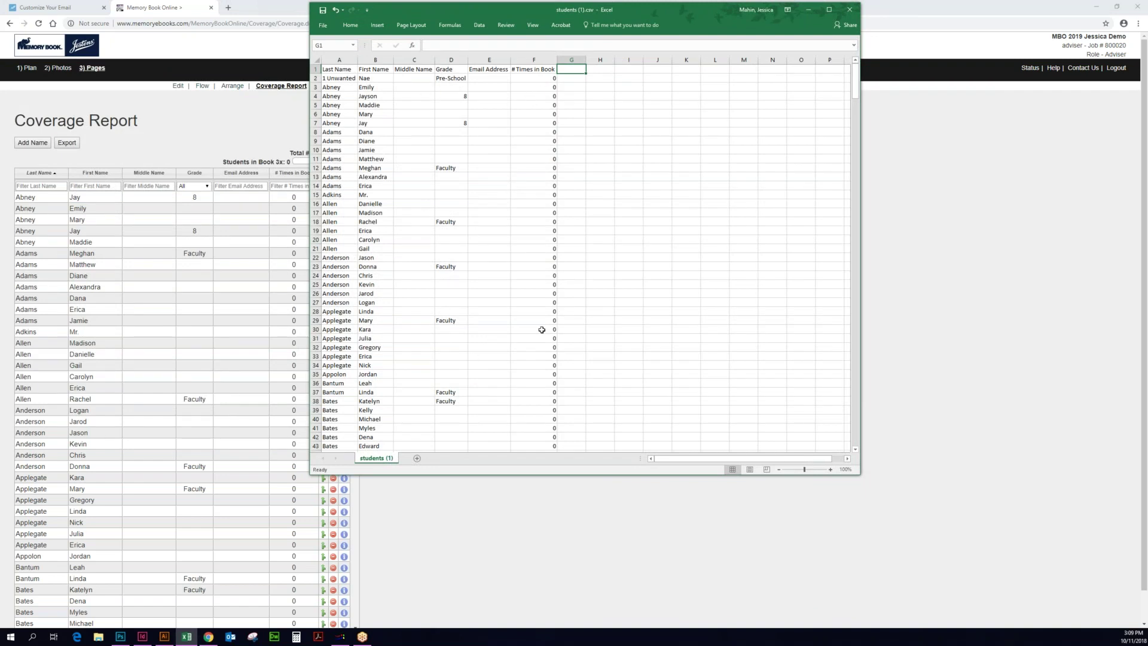
{"action": "left_click_drag", "start_coordinate": [670, 9], "coordinate": [385, 88]}
{"action": "left_click", "coordinate": [524, 89]}
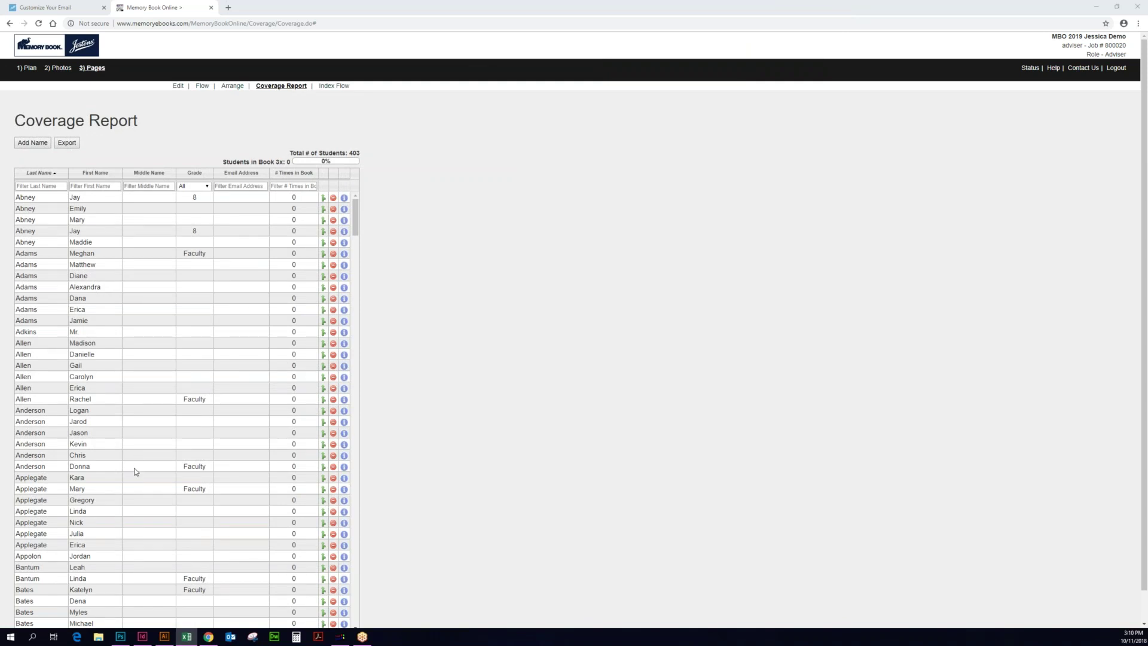
Step: Move the last portrait in the first class category to the last class category and view that class's portraits
{"action": "left_click", "coordinate": [63, 68]}
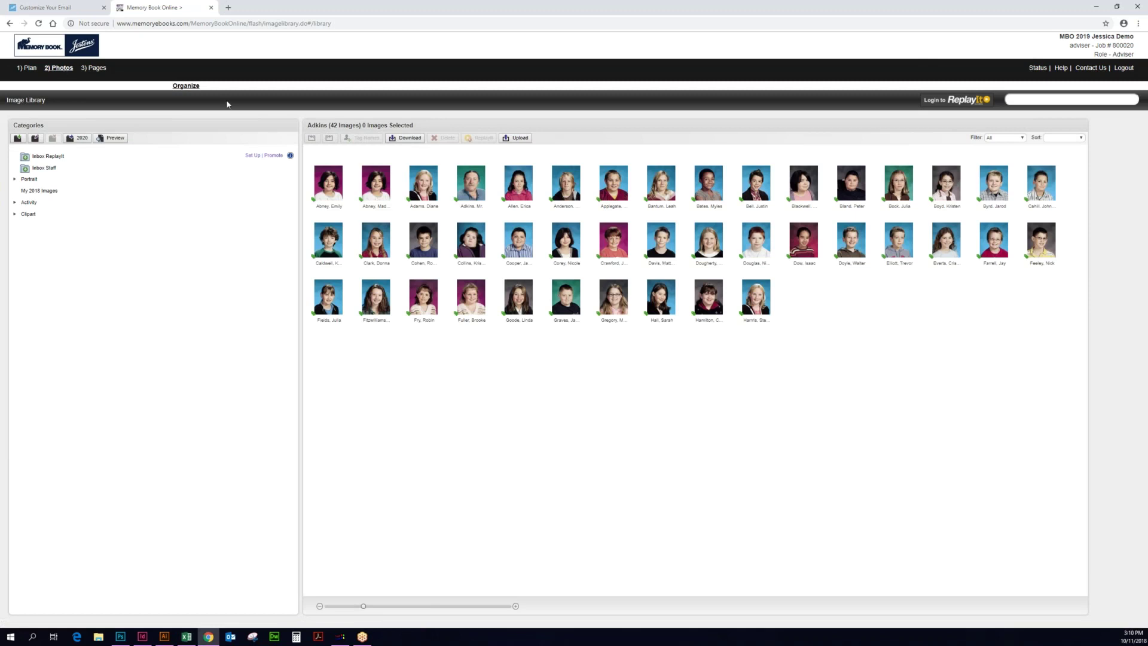
{"action": "left_click", "coordinate": [15, 181]}
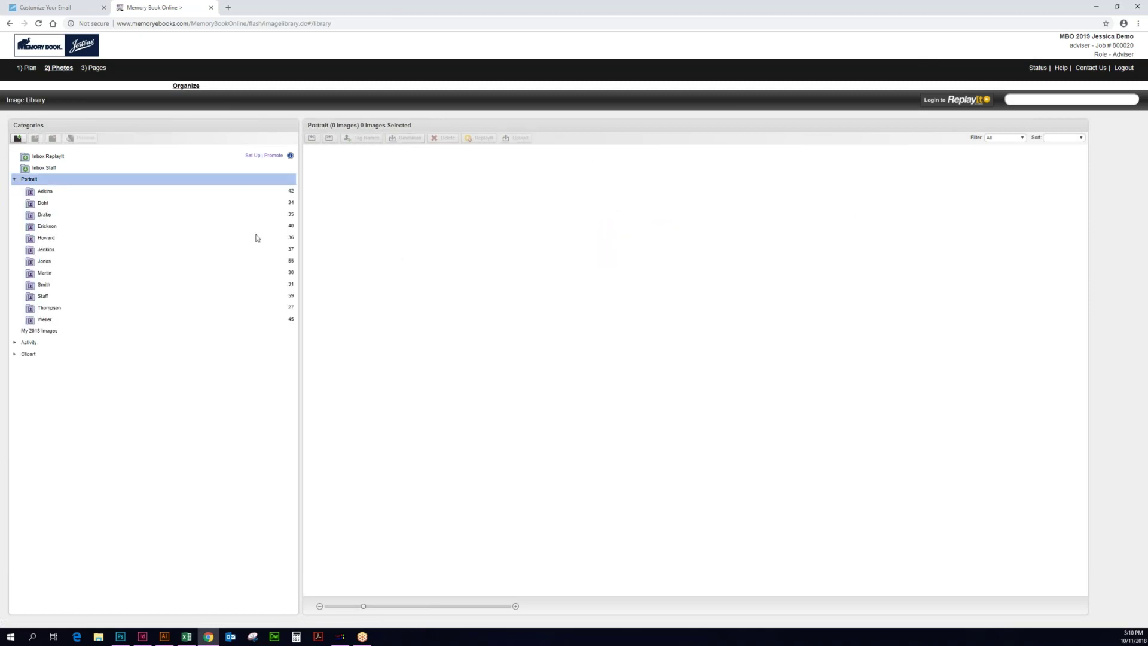
{"action": "left_click", "coordinate": [112, 194]}
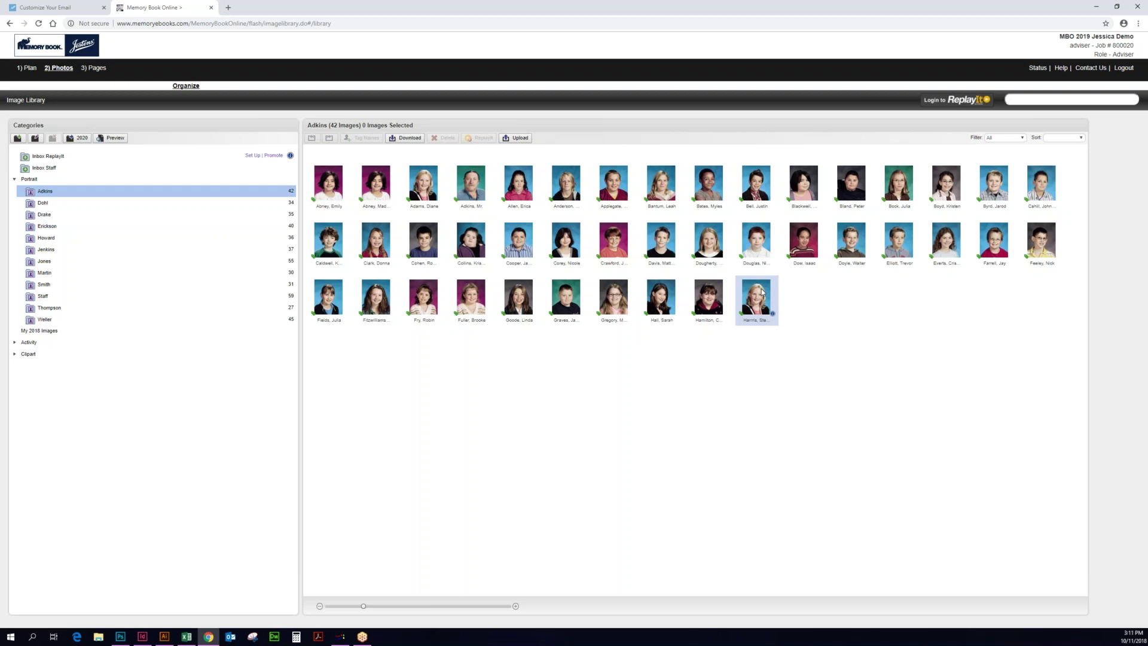
{"action": "left_click_drag", "start_coordinate": [762, 291], "coordinate": [124, 320]}
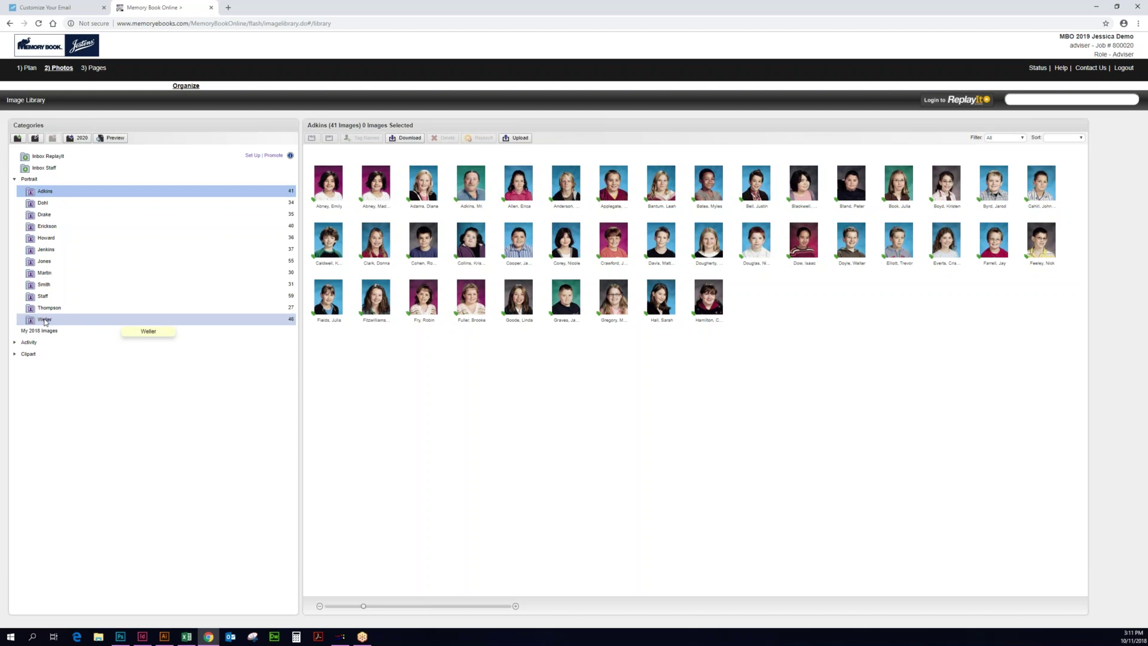
{"action": "left_click", "coordinate": [67, 322]}
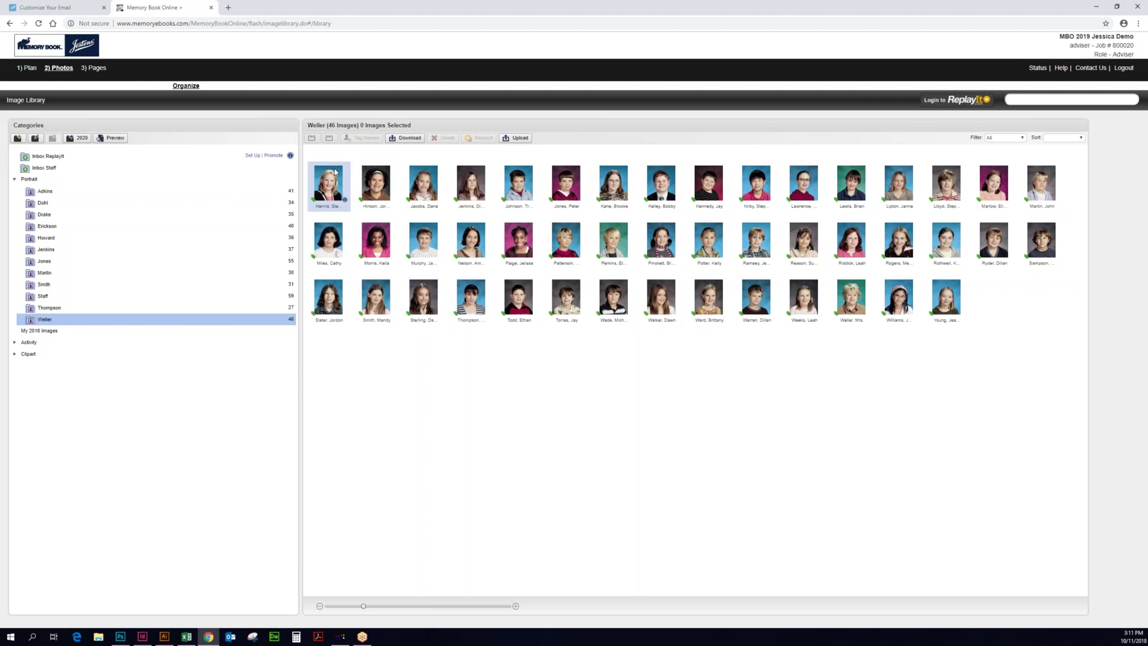
Step: Open the image details of the third portrait in the first class category
{"action": "left_click", "coordinate": [140, 198]}
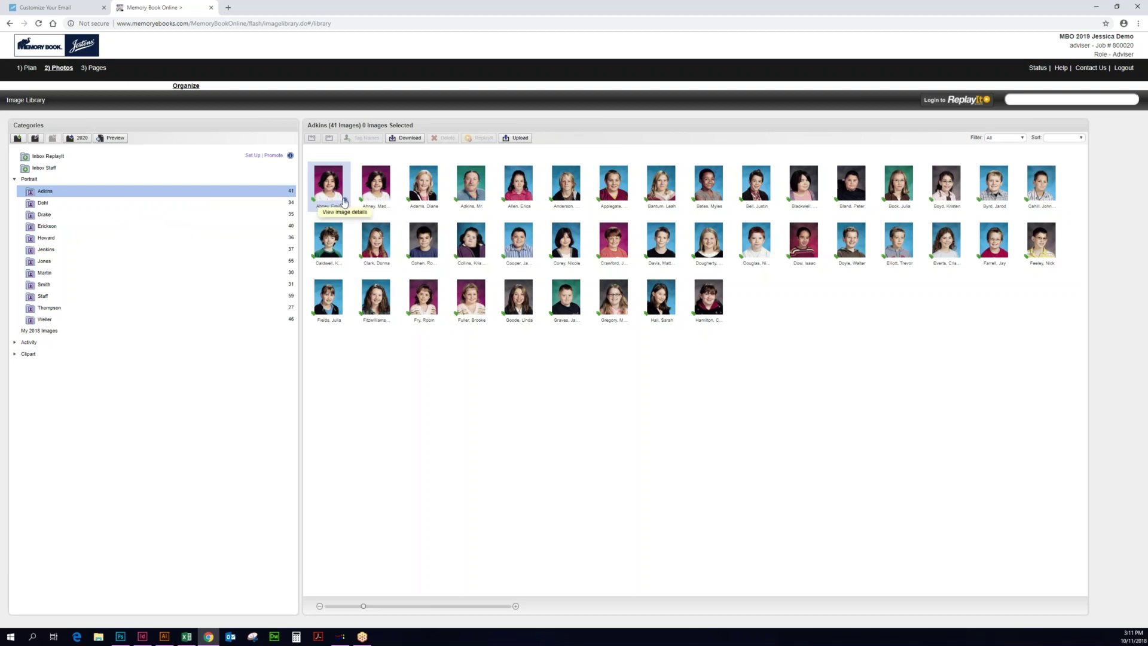
{"action": "left_click", "coordinate": [440, 202]}
{"action": "left_click", "coordinate": [387, 88]}
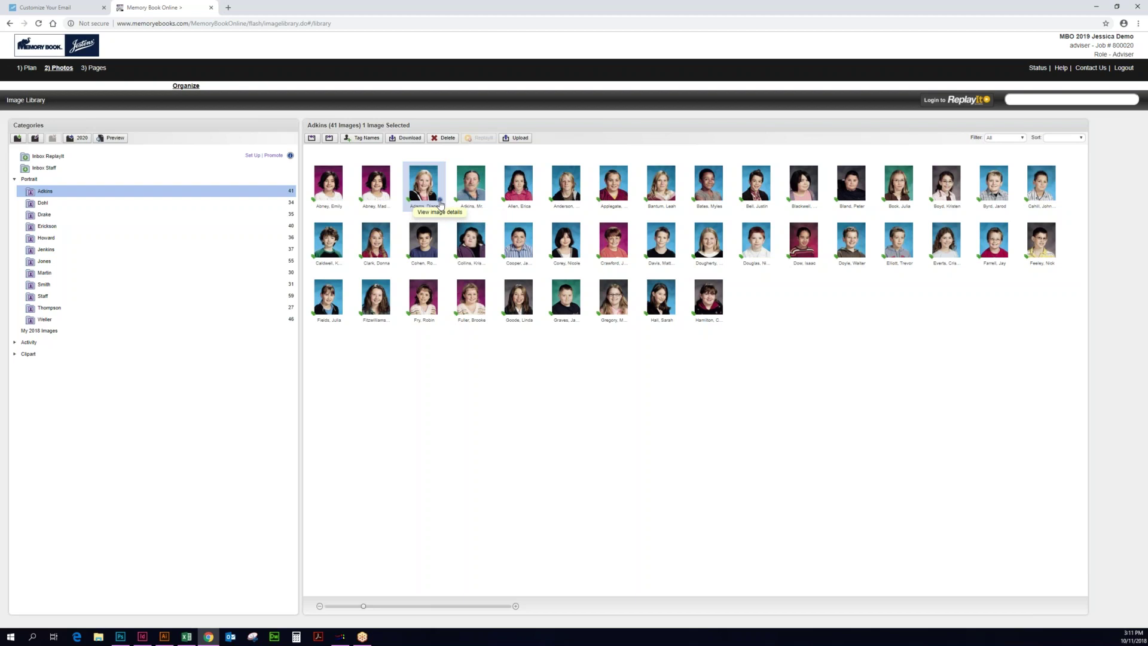
{"action": "left_click", "coordinate": [439, 202]}
{"action": "left_click_drag", "start_coordinate": [301, 93], "coordinate": [349, 109]}
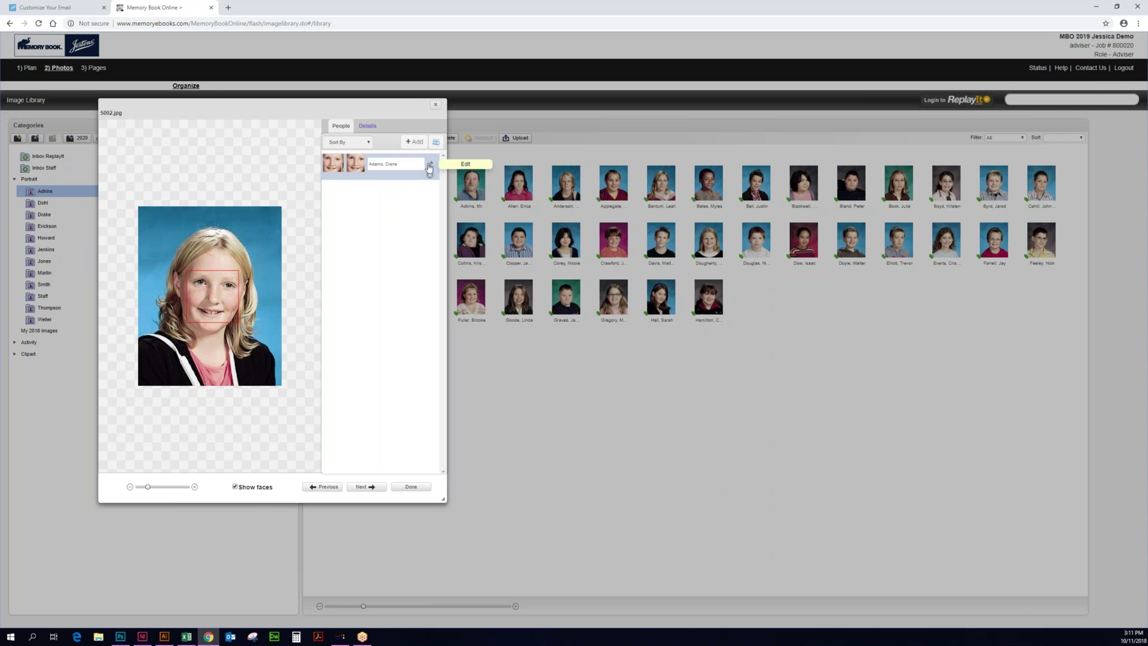
Step: Examine the portrait's details, including its Type and Use Portrait options, and close the image details
{"action": "left_click", "coordinate": [371, 127]}
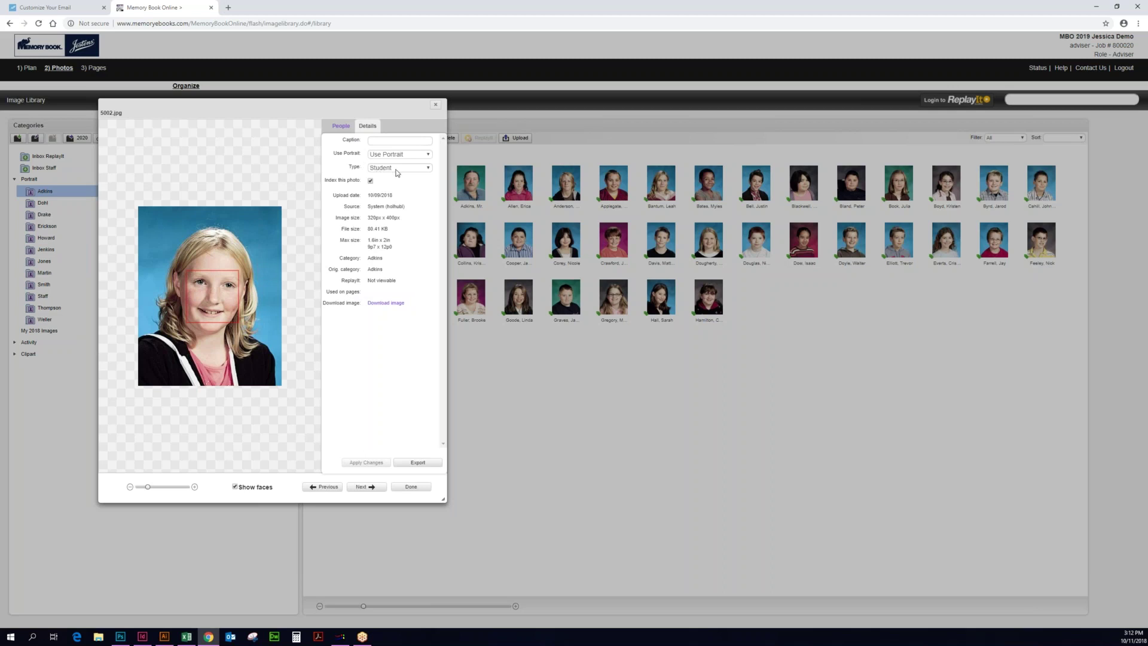
{"action": "left_click", "coordinate": [425, 170]}
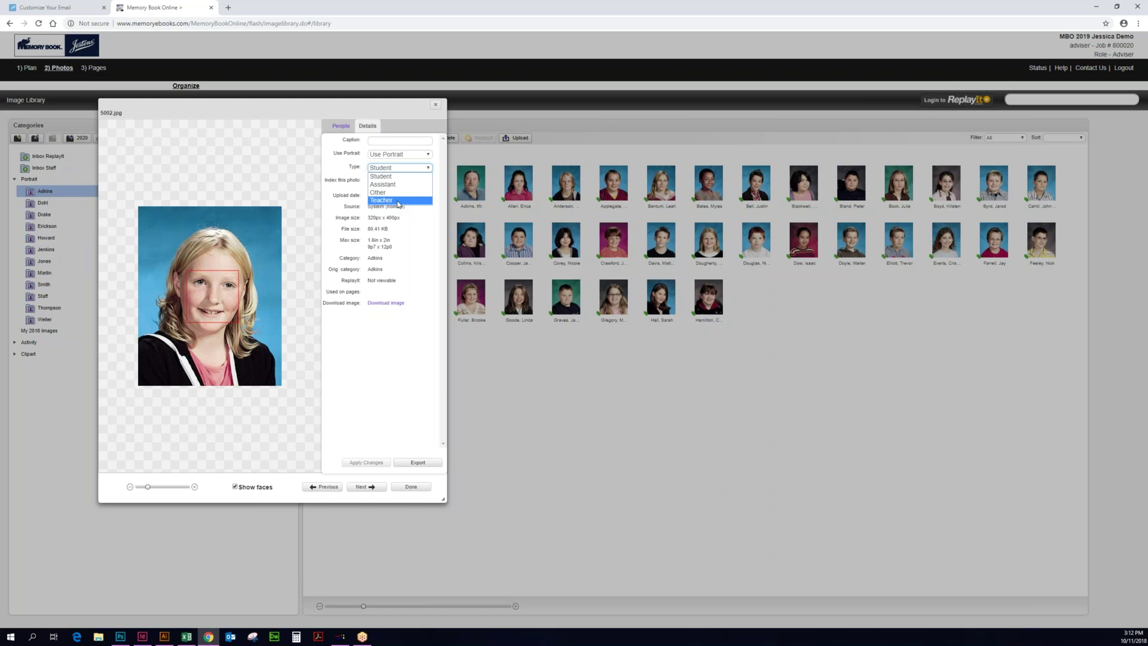
{"action": "left_click", "coordinate": [408, 392]}
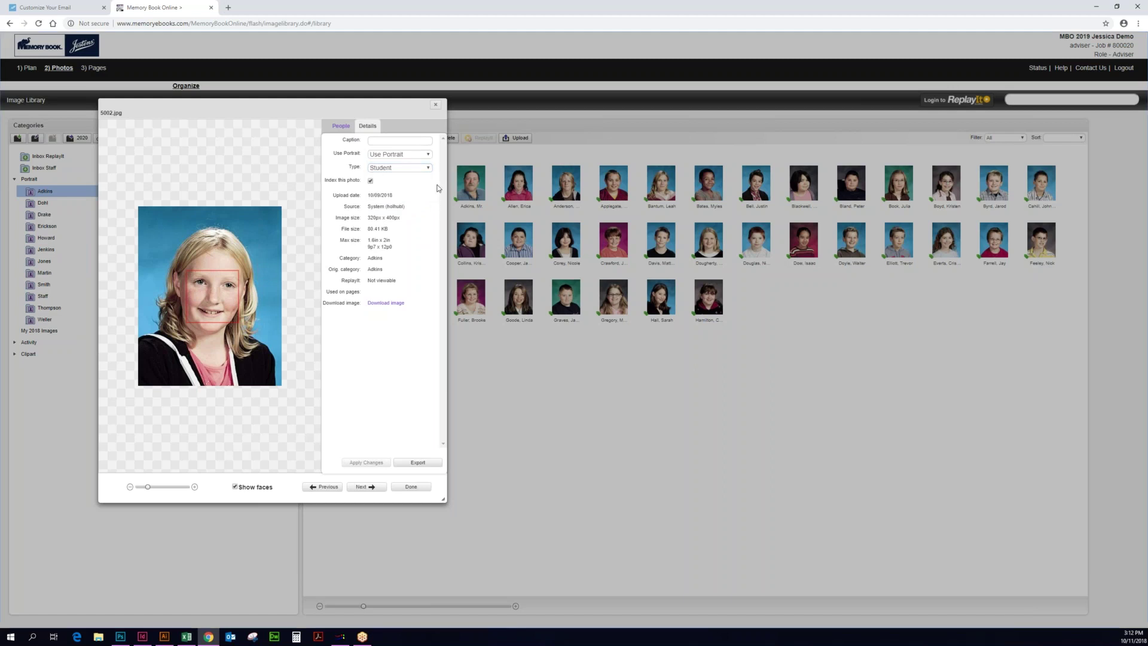
{"action": "left_click", "coordinate": [407, 158]}
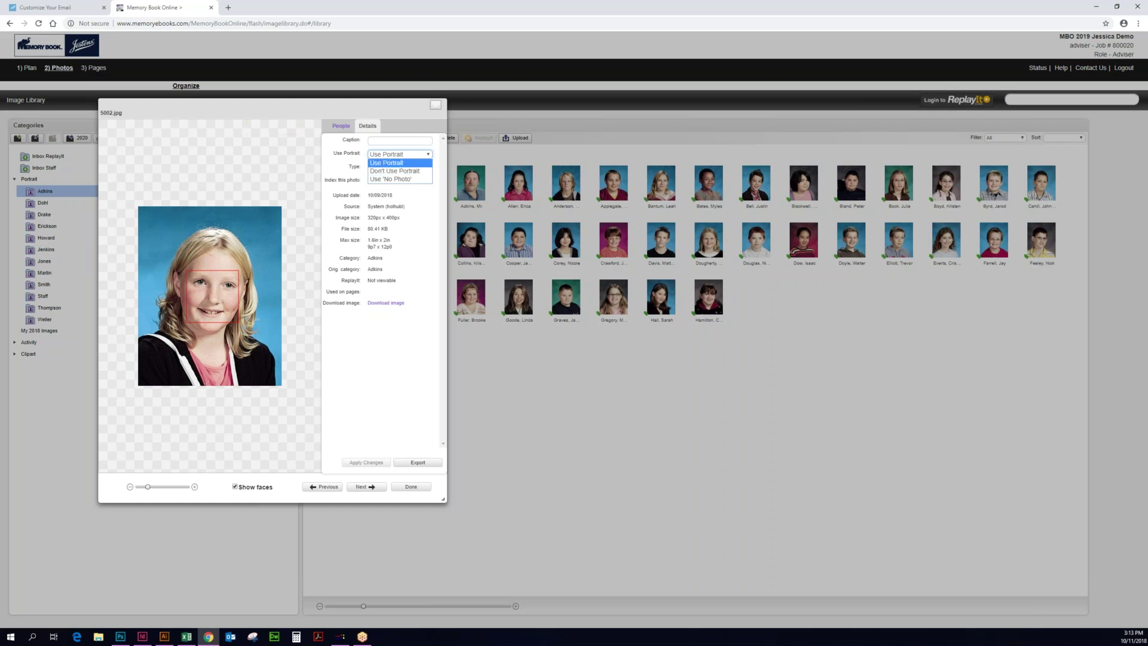
{"action": "left_click", "coordinate": [435, 107]}
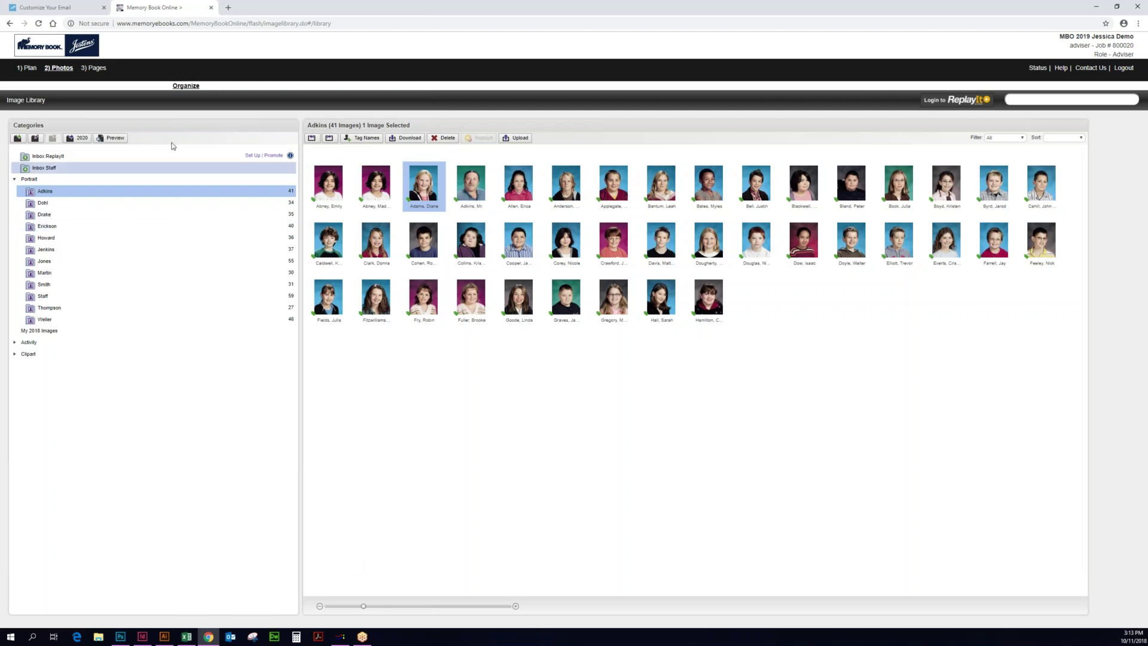
Step: Open the page editor on pages 2 and 3 and browse the Portraits page design templates
{"action": "left_click", "coordinate": [98, 69]}
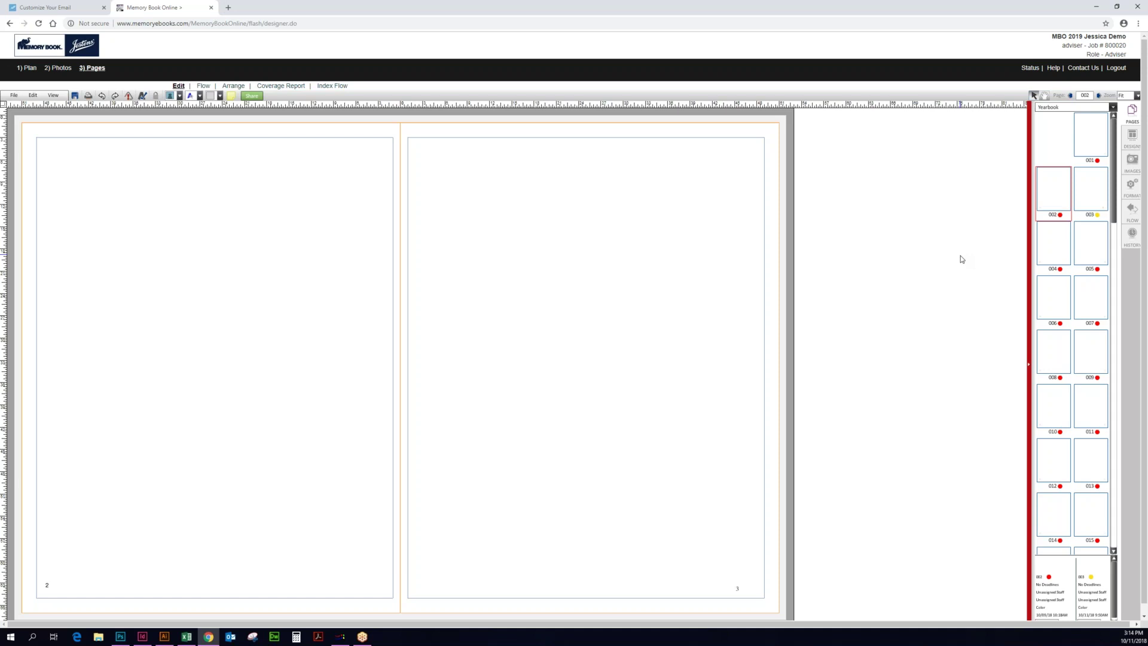
{"action": "left_click", "coordinate": [1127, 142]}
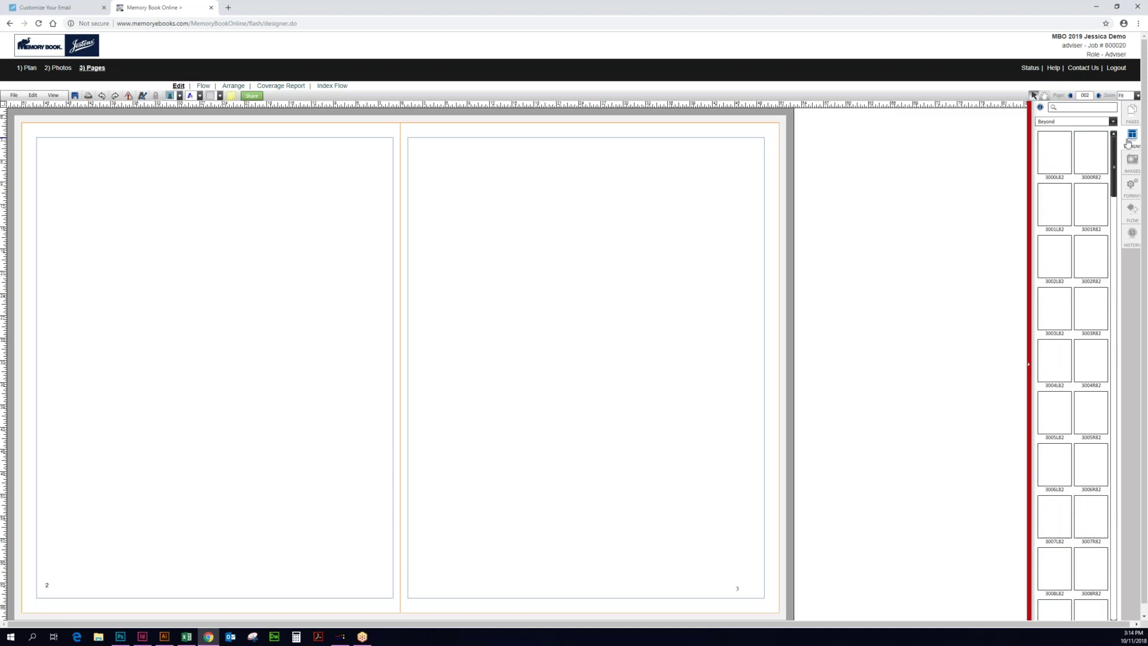
{"action": "left_click", "coordinate": [1113, 122]}
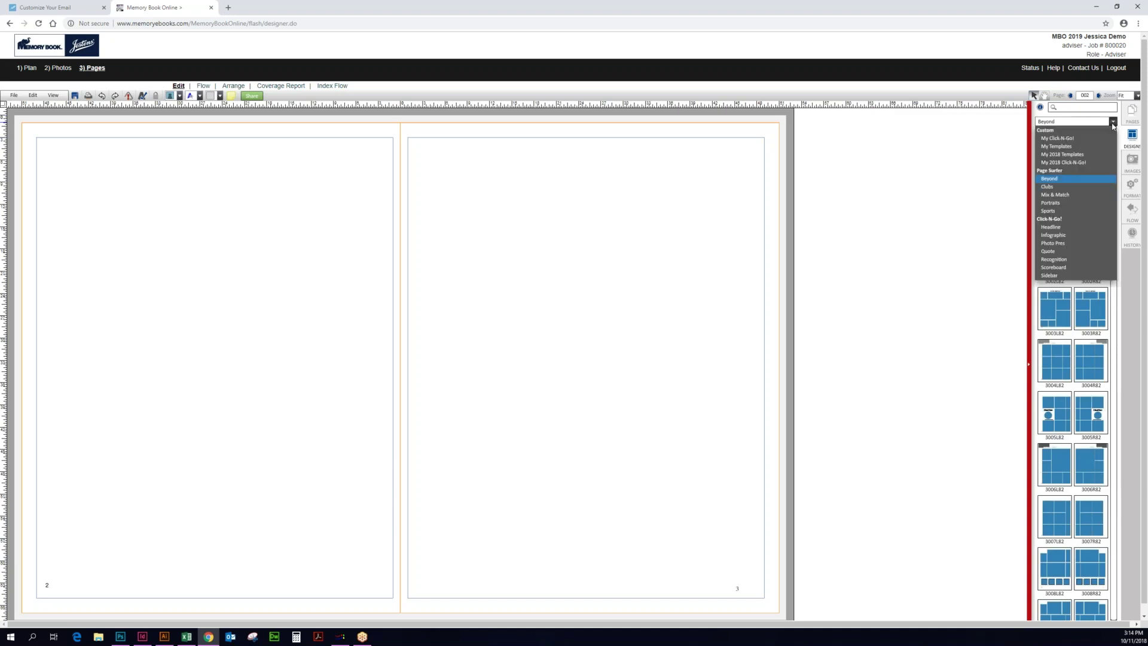
{"action": "left_click", "coordinate": [1062, 204]}
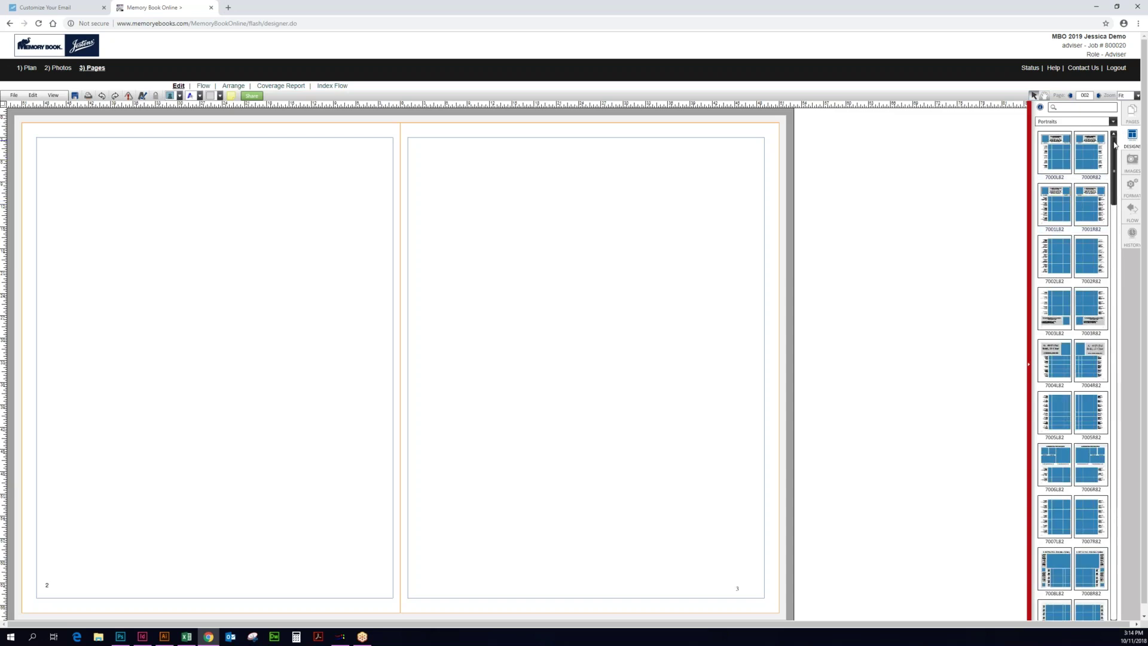
{"action": "left_click_drag", "start_coordinate": [1114, 144], "coordinate": [1123, 367]}
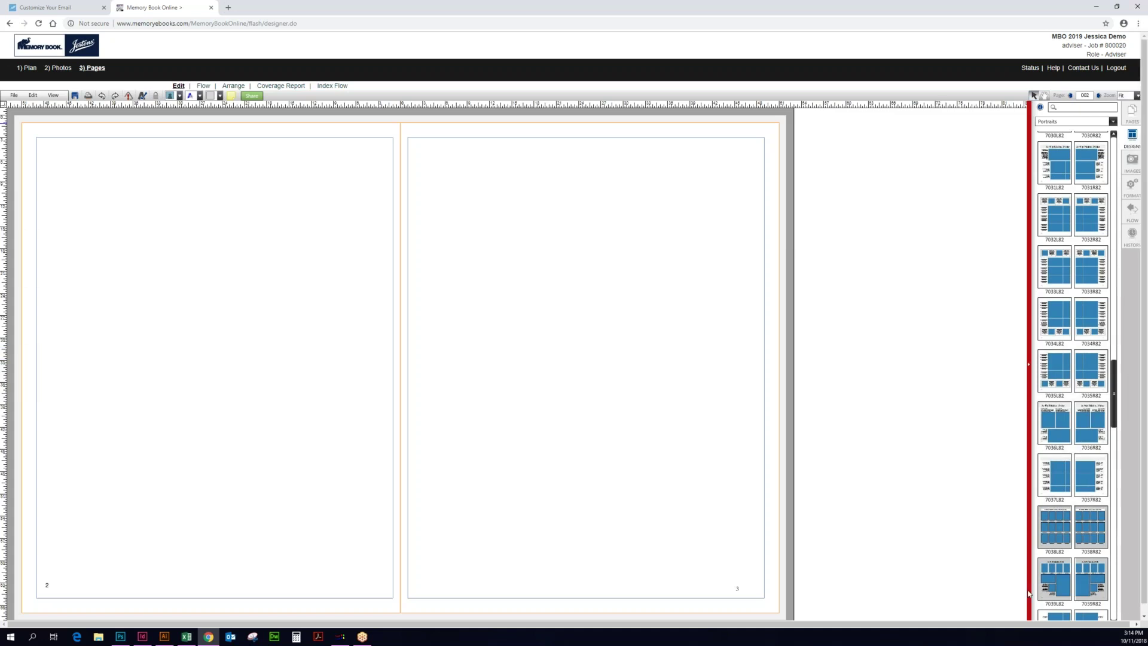
Step: Apply the 7010R82 portrait template to page 3 and choose to retain existing content
{"action": "scroll", "coordinate": [1114, 312], "scroll_direction": "up", "scroll_amount": 1}
{"action": "left_click_drag", "start_coordinate": [1114, 313], "coordinate": [1109, 223]}
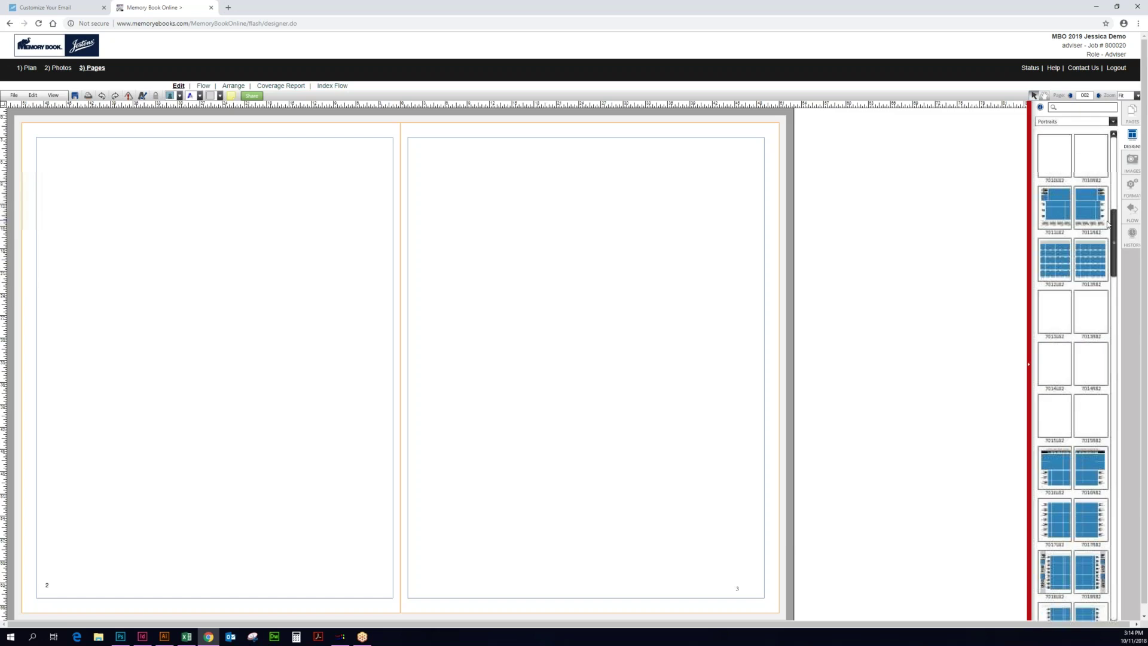
{"action": "left_click_drag", "start_coordinate": [1082, 156], "coordinate": [598, 253]}
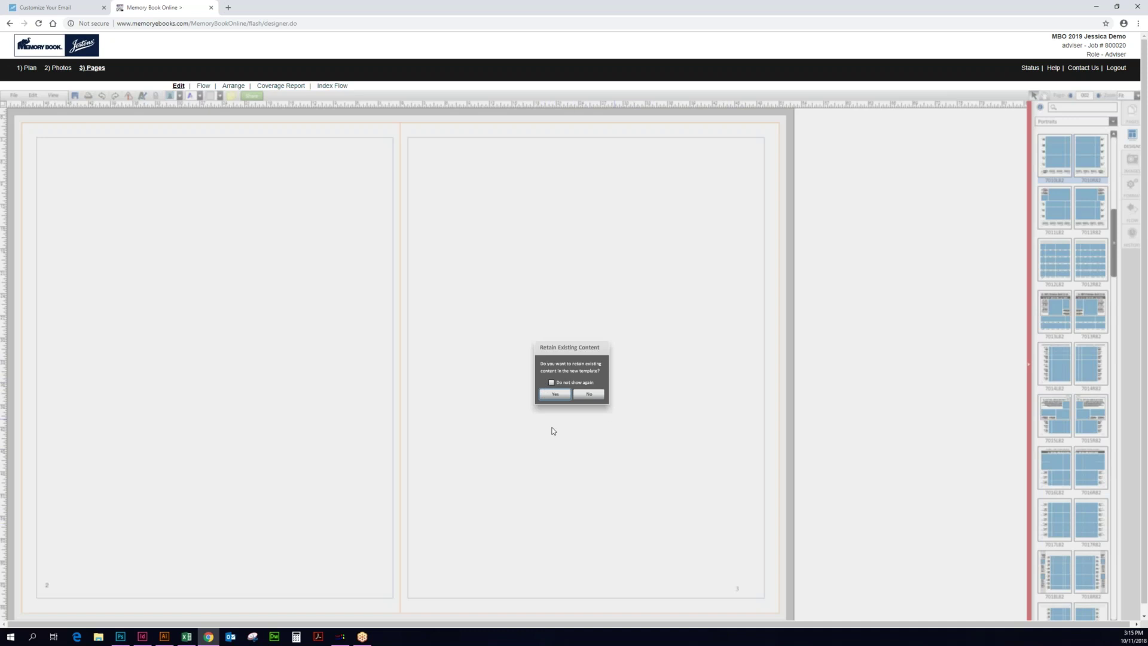
{"action": "left_click", "coordinate": [554, 393]}
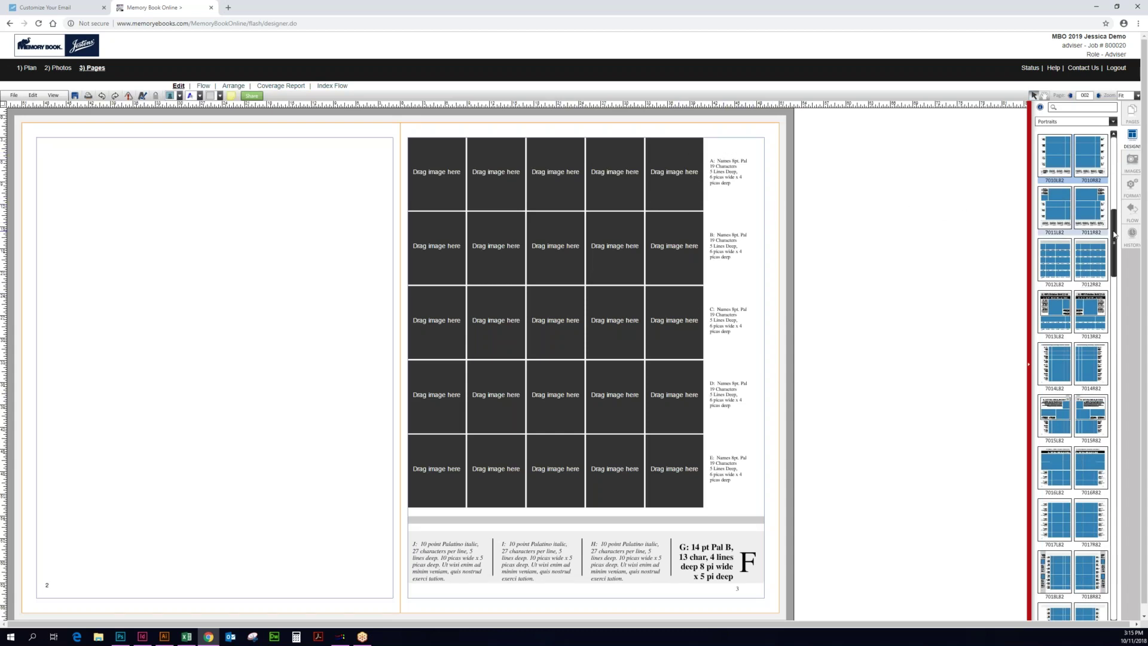
Step: Replace the layout on page 3 with the 7028R82 portrait template
{"action": "scroll", "coordinate": [1115, 233], "scroll_direction": "up", "scroll_amount": 5}
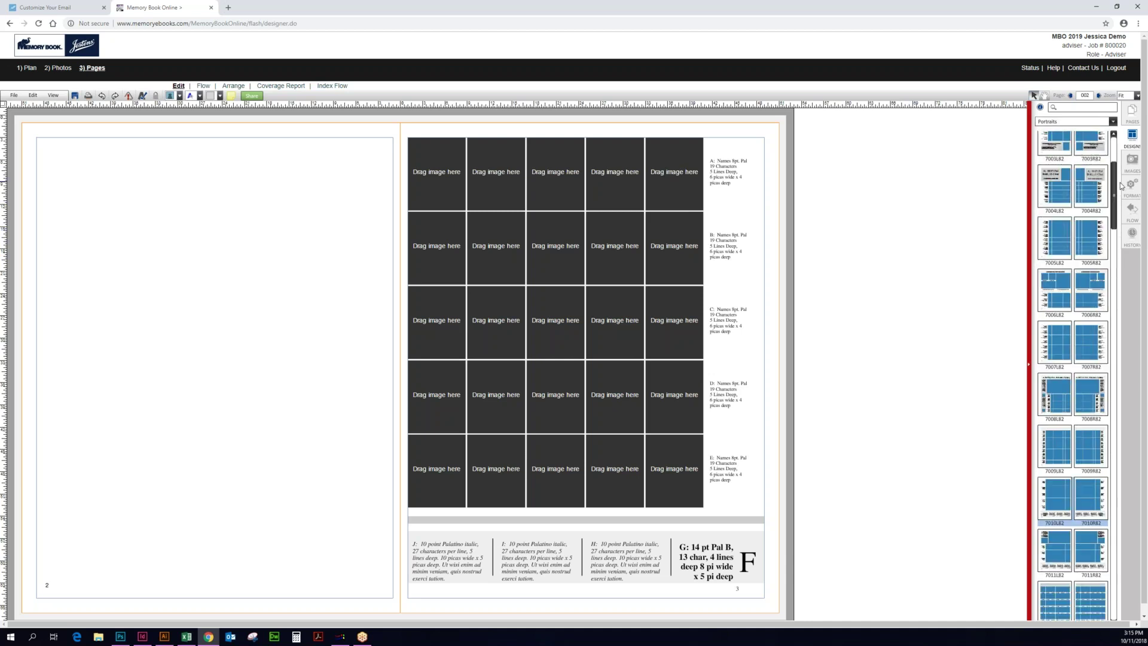
{"action": "left_click_drag", "start_coordinate": [1122, 205], "coordinate": [1118, 333]}
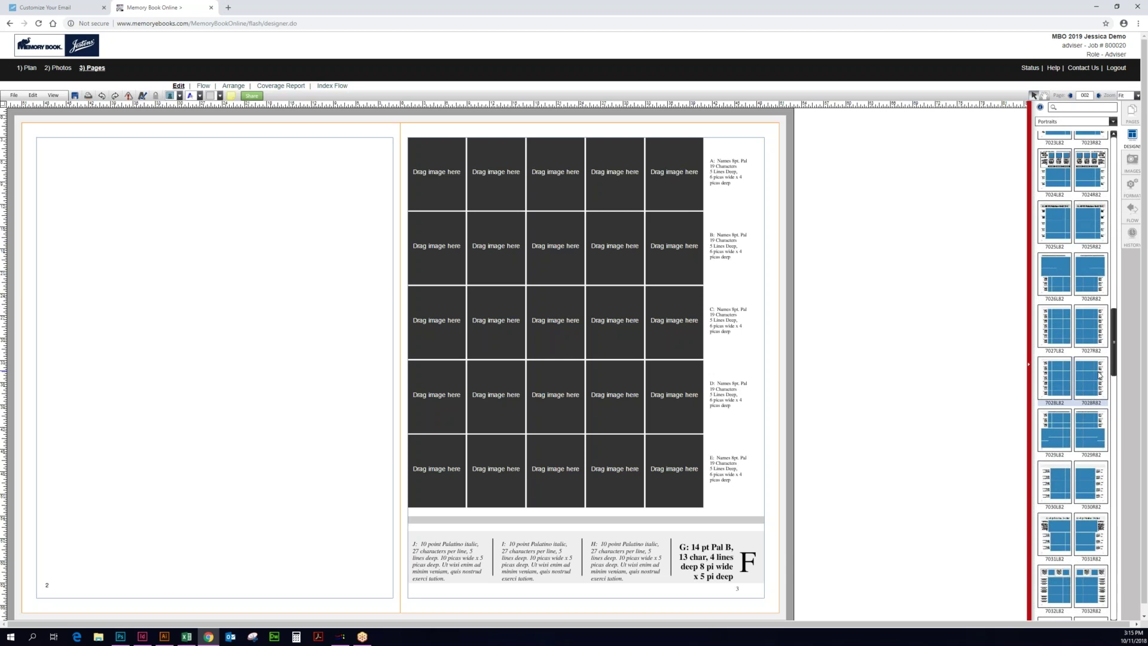
{"action": "left_click_drag", "start_coordinate": [1095, 377], "coordinate": [578, 302]}
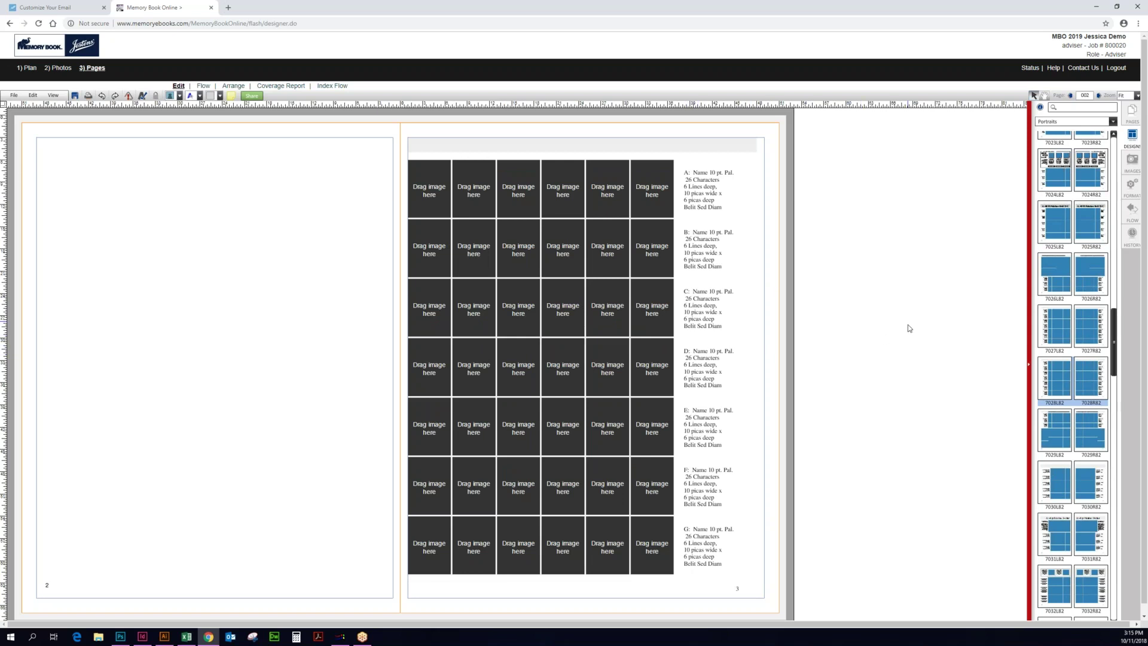
Step: Flow the first class category's portraits onto page 3 with names in First Last format
{"action": "left_click", "coordinate": [1137, 214]}
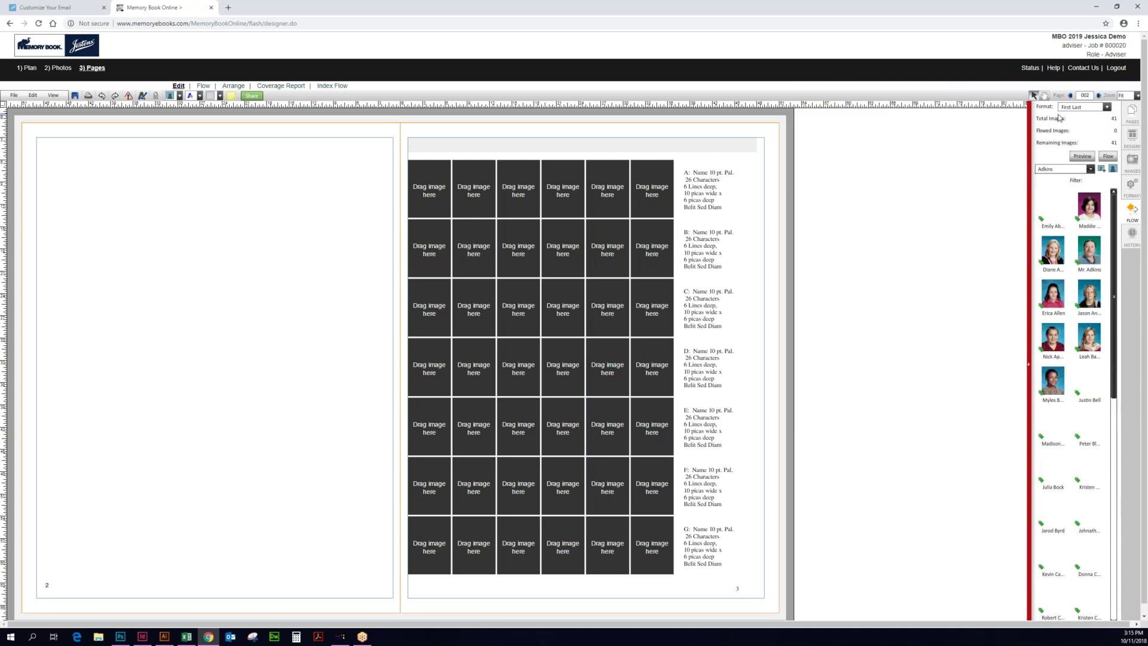
{"action": "left_click", "coordinate": [1107, 107]}
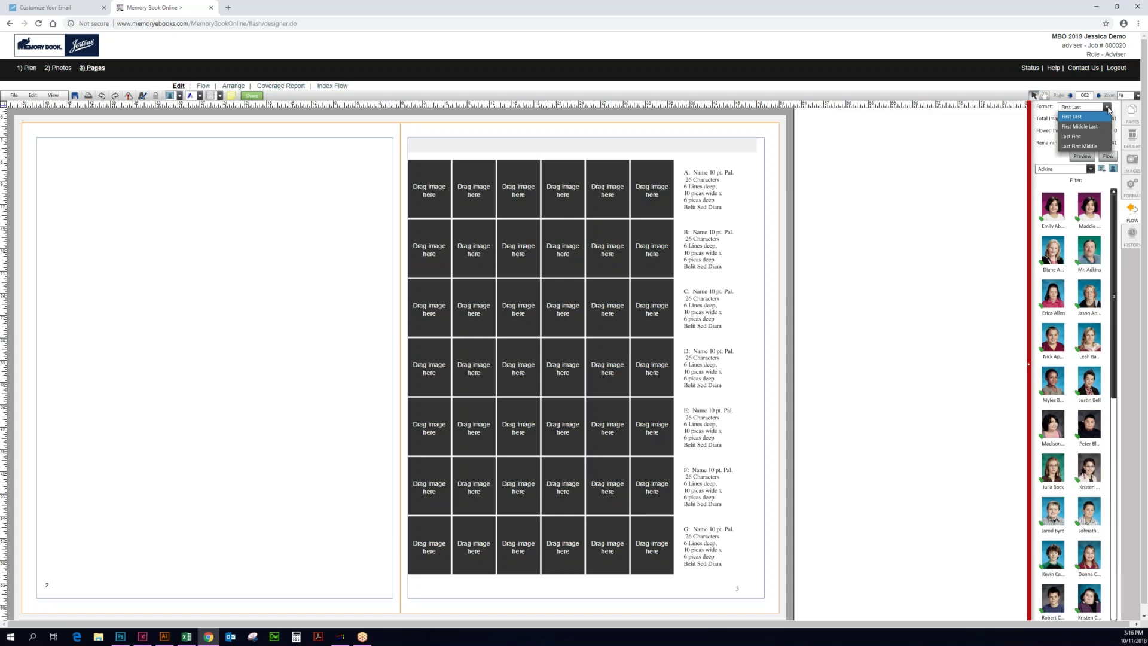
{"action": "left_click", "coordinate": [936, 149]}
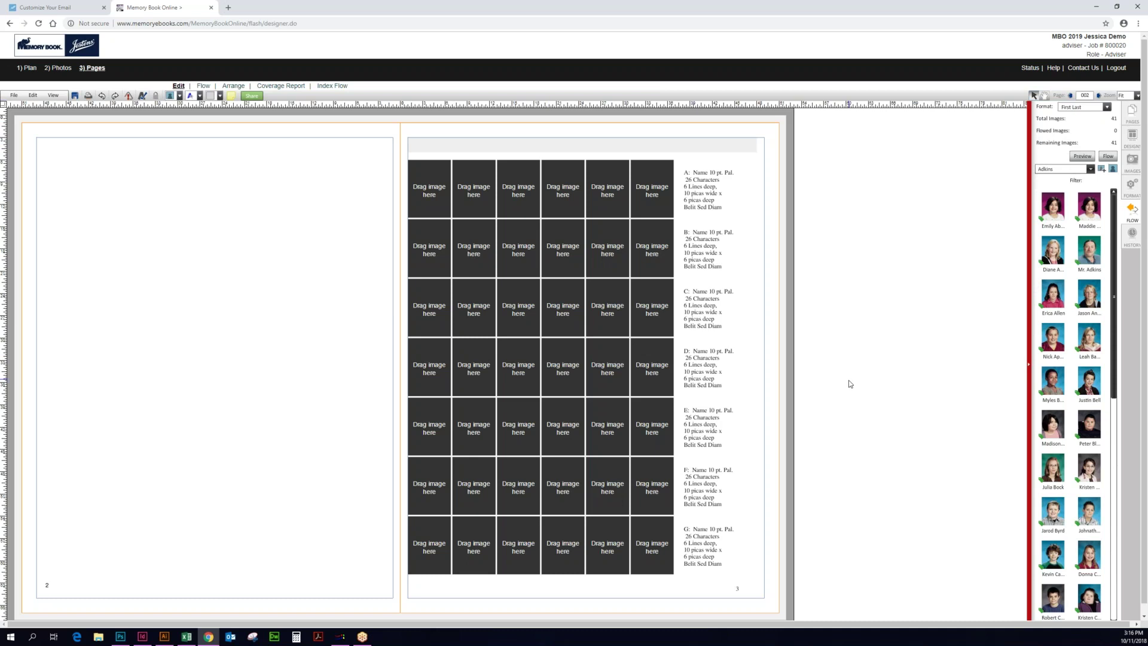
{"action": "left_click", "coordinate": [1082, 157]}
{"action": "left_click", "coordinate": [1090, 170]}
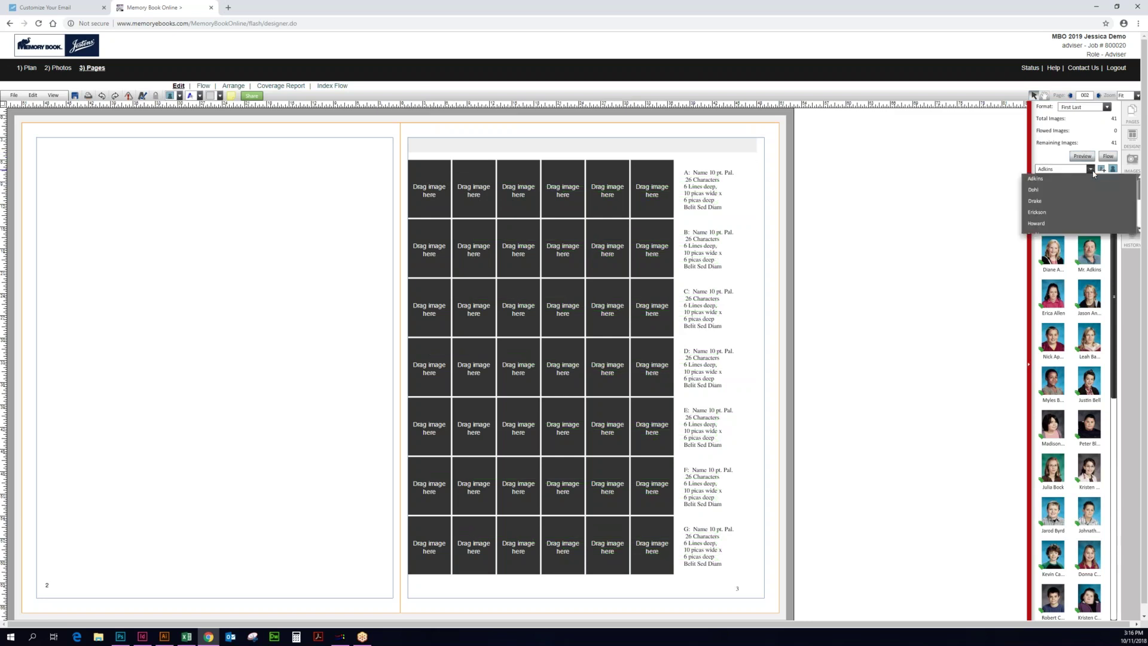
{"action": "left_click", "coordinate": [1040, 181]}
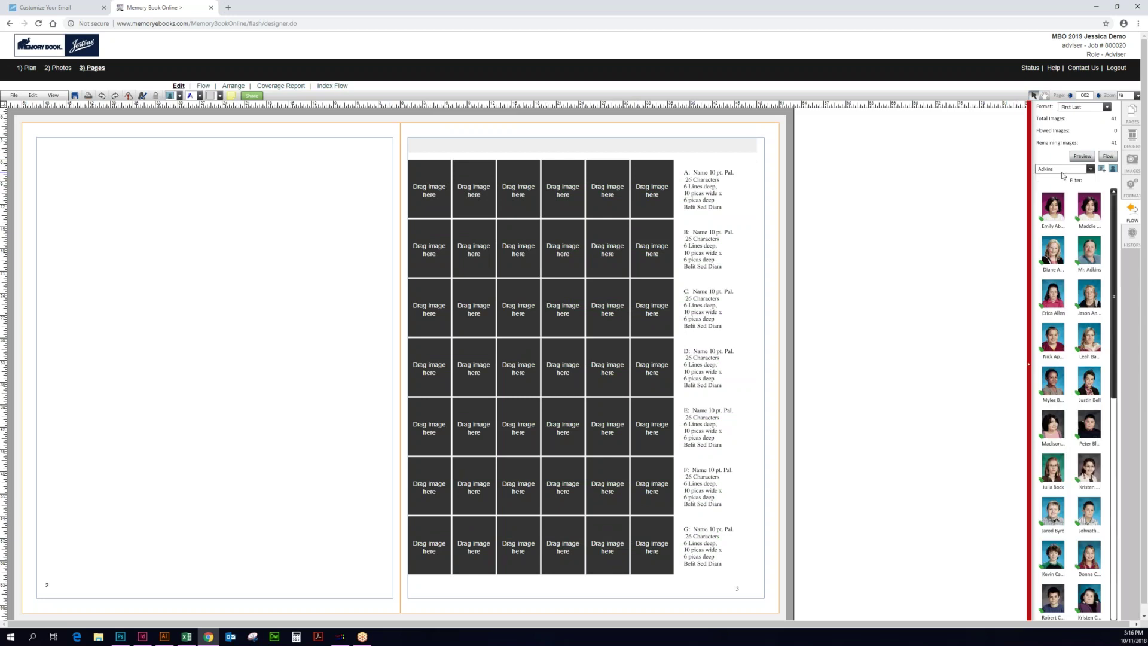
{"action": "left_click", "coordinate": [1109, 157]}
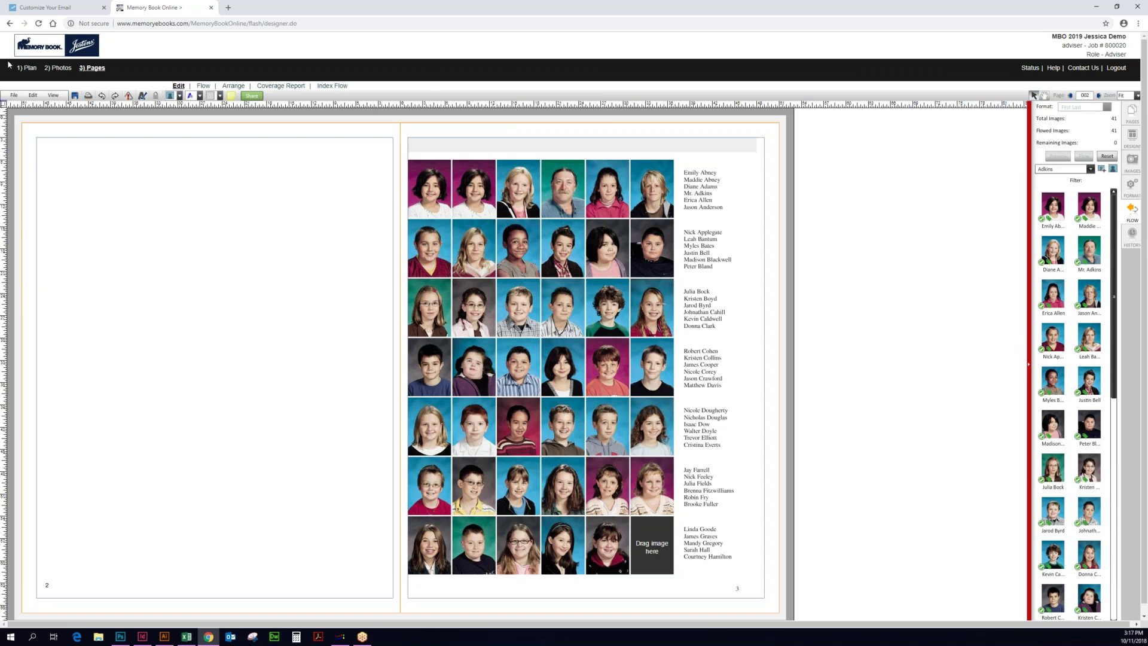
Step: Return to the photo library and show the portraits of the first class category
{"action": "left_click", "coordinate": [62, 69]}
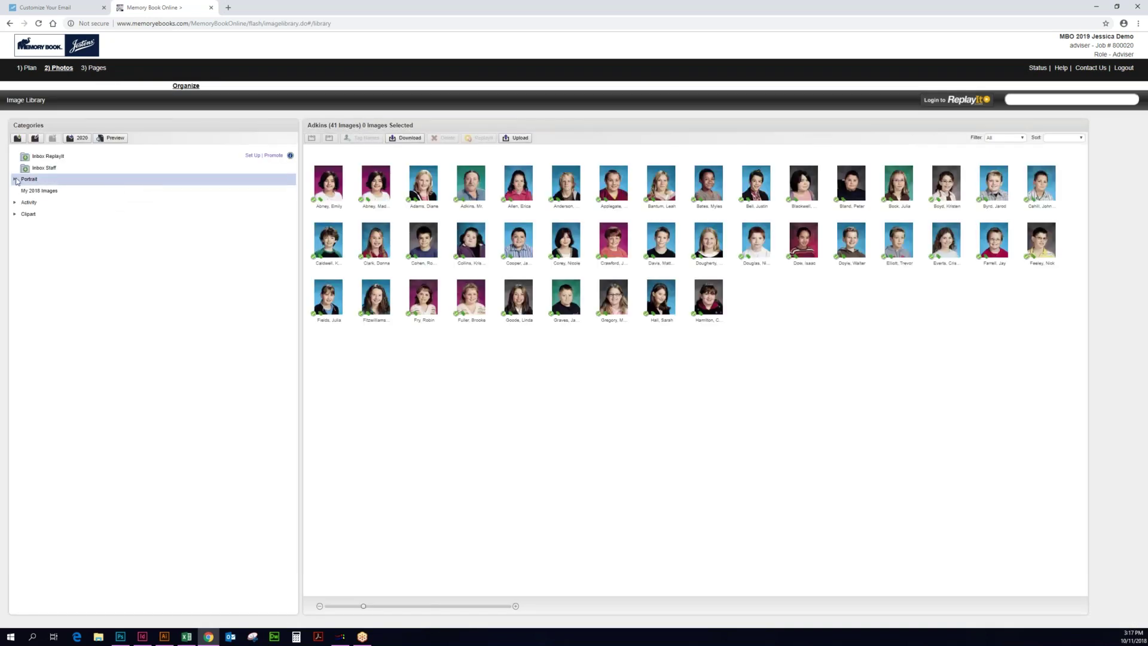
{"action": "left_click", "coordinate": [15, 180]}
{"action": "left_click", "coordinate": [48, 195]}
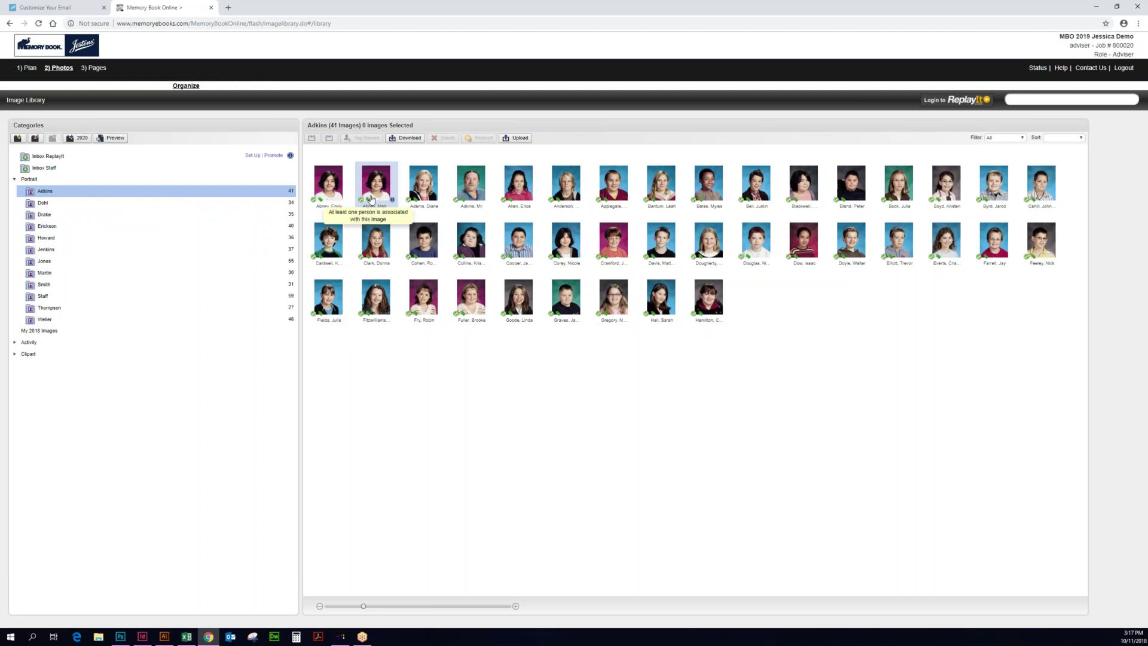
Step: Set the second portrait in the class to Don't Use Portrait and apply the change
{"action": "left_click", "coordinate": [392, 199]}
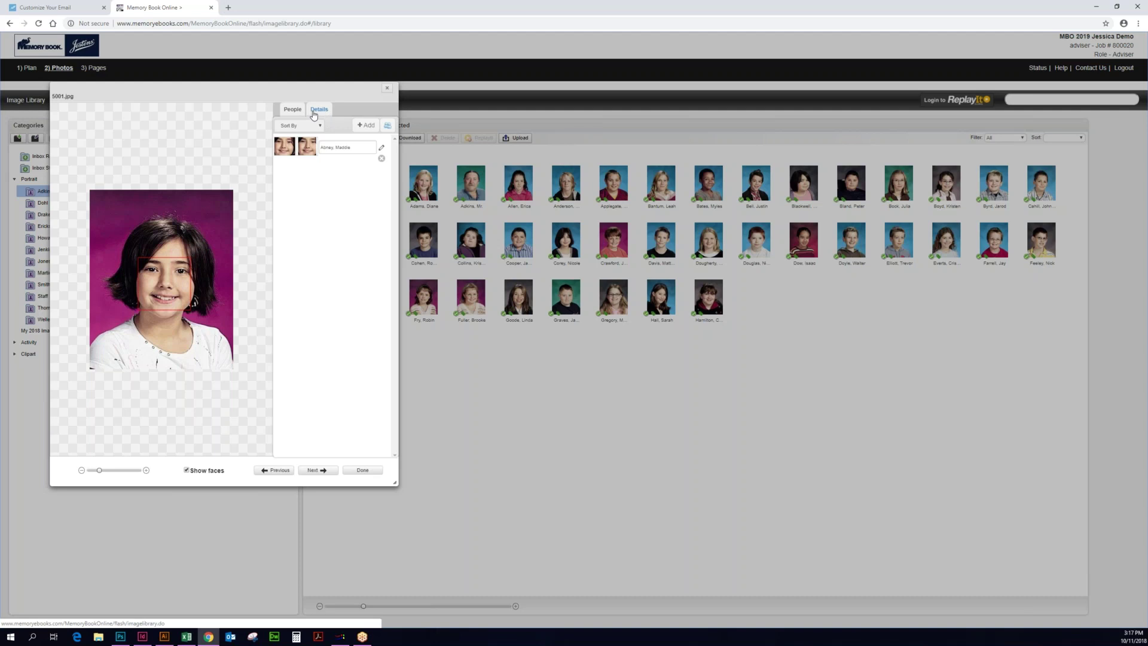
{"action": "left_click", "coordinate": [316, 114]}
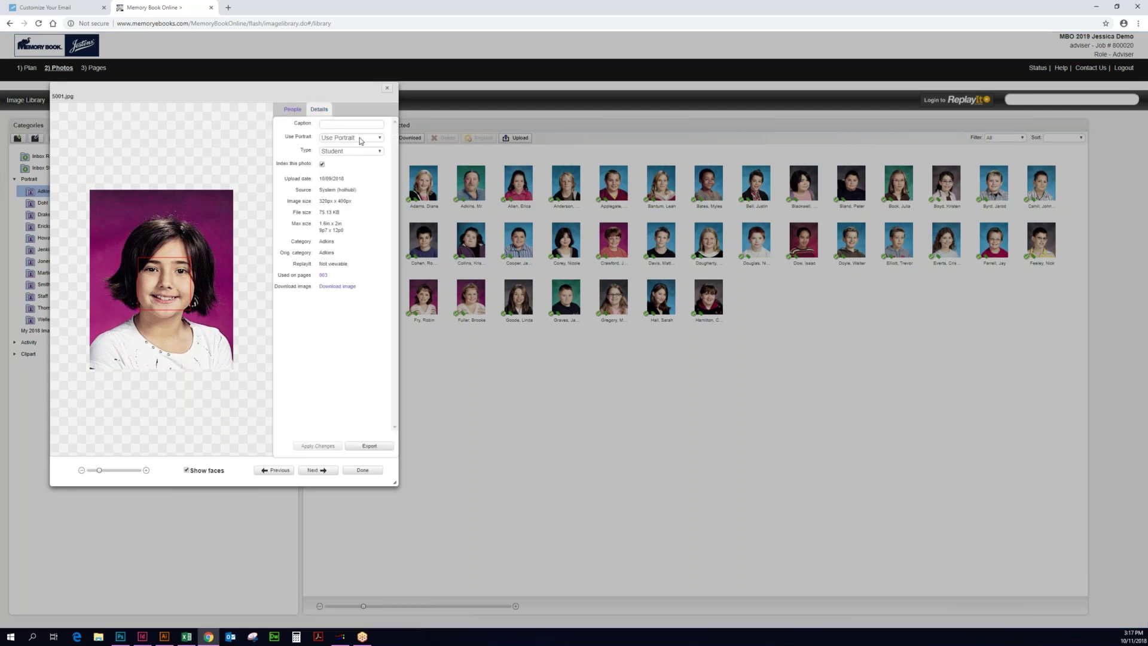
{"action": "left_click", "coordinate": [345, 139]}
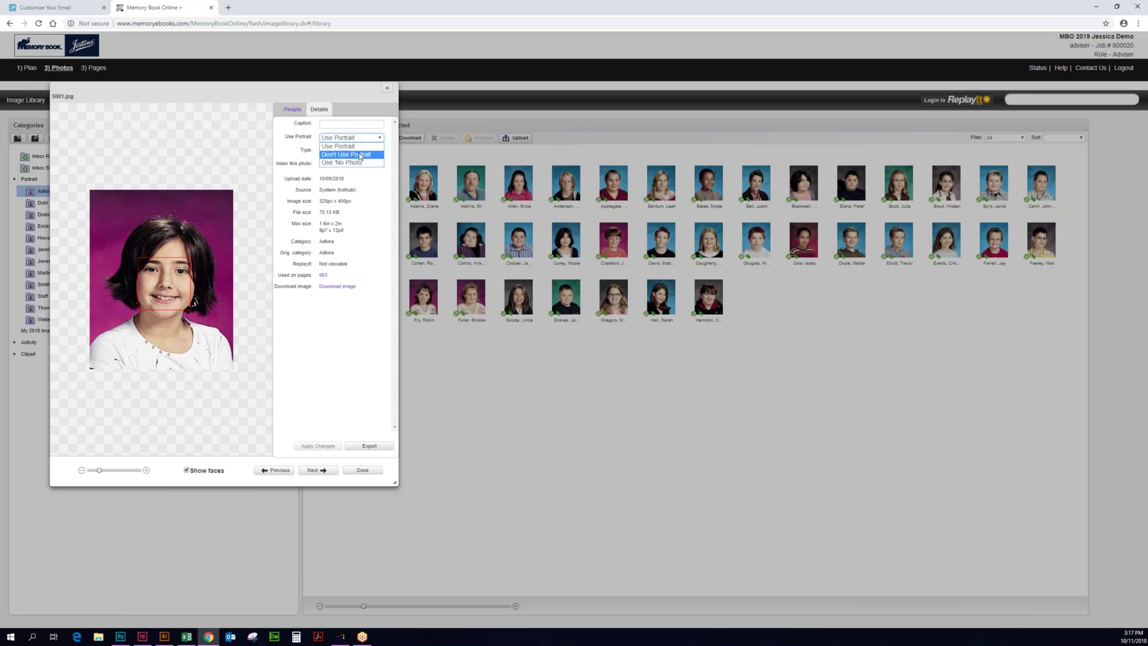
{"action": "left_click", "coordinate": [360, 155]}
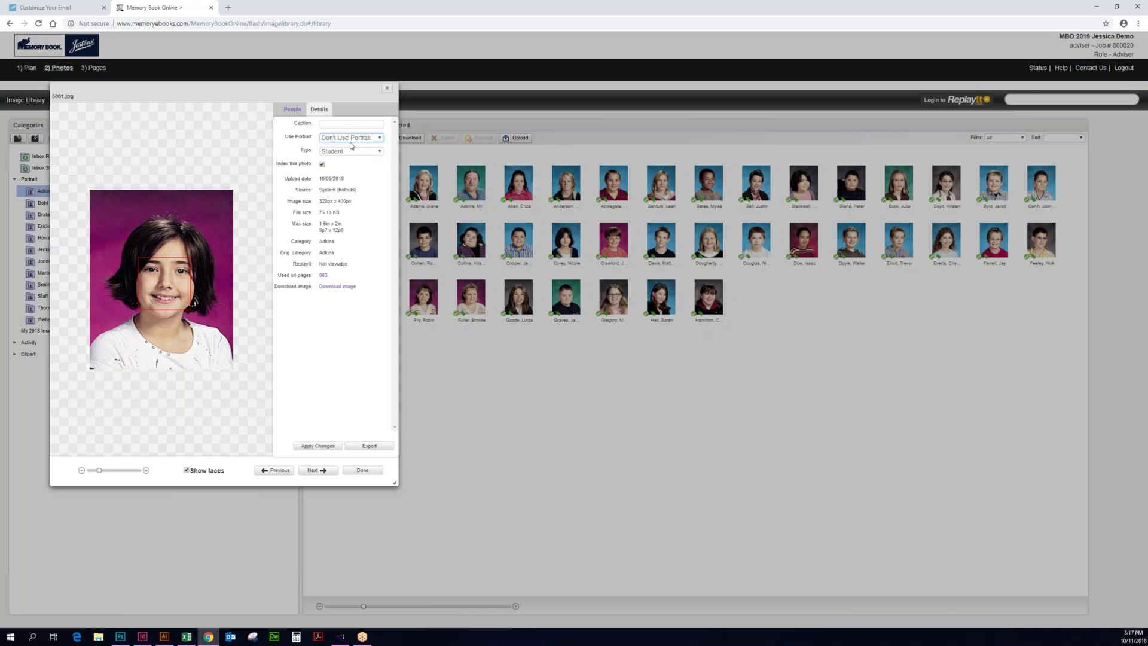
{"action": "left_click", "coordinate": [316, 447]}
{"action": "left_click", "coordinate": [363, 469]}
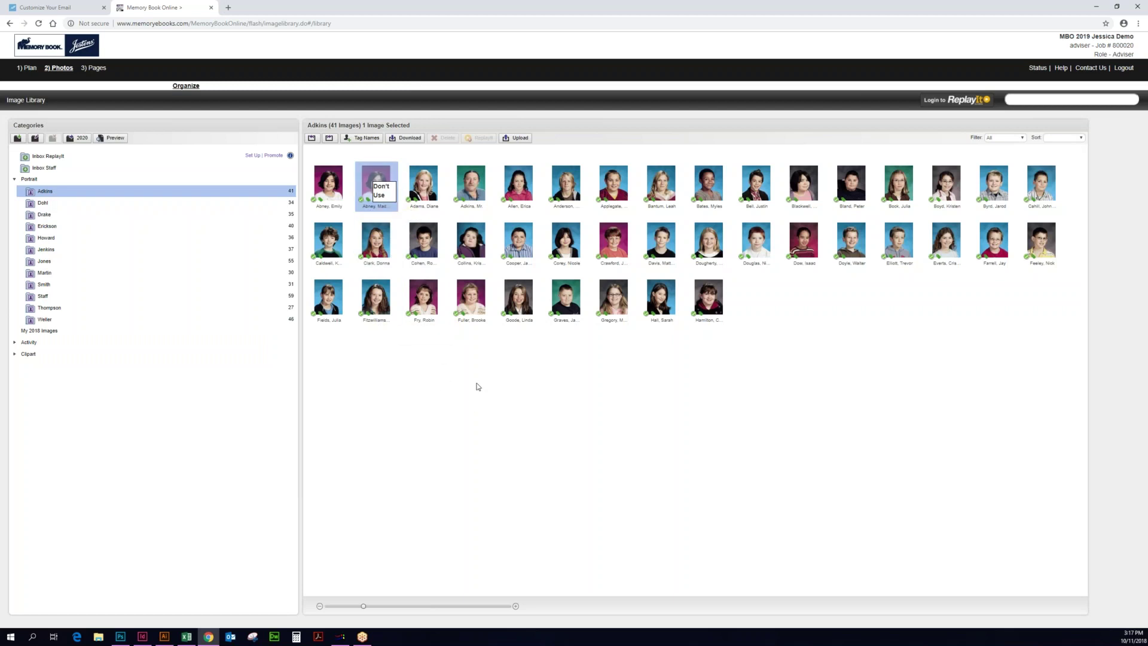
Step: Set the Type of the fourth portrait in the class to Teacher and apply the change
{"action": "left_click", "coordinate": [488, 202]}
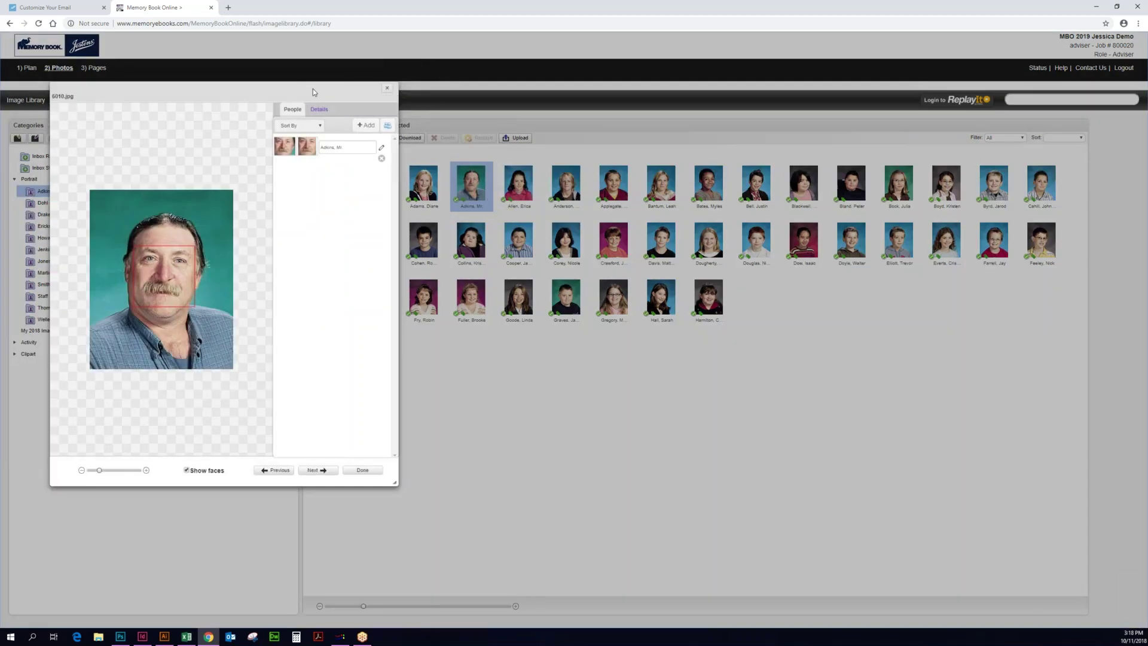
{"action": "left_click", "coordinate": [320, 110]}
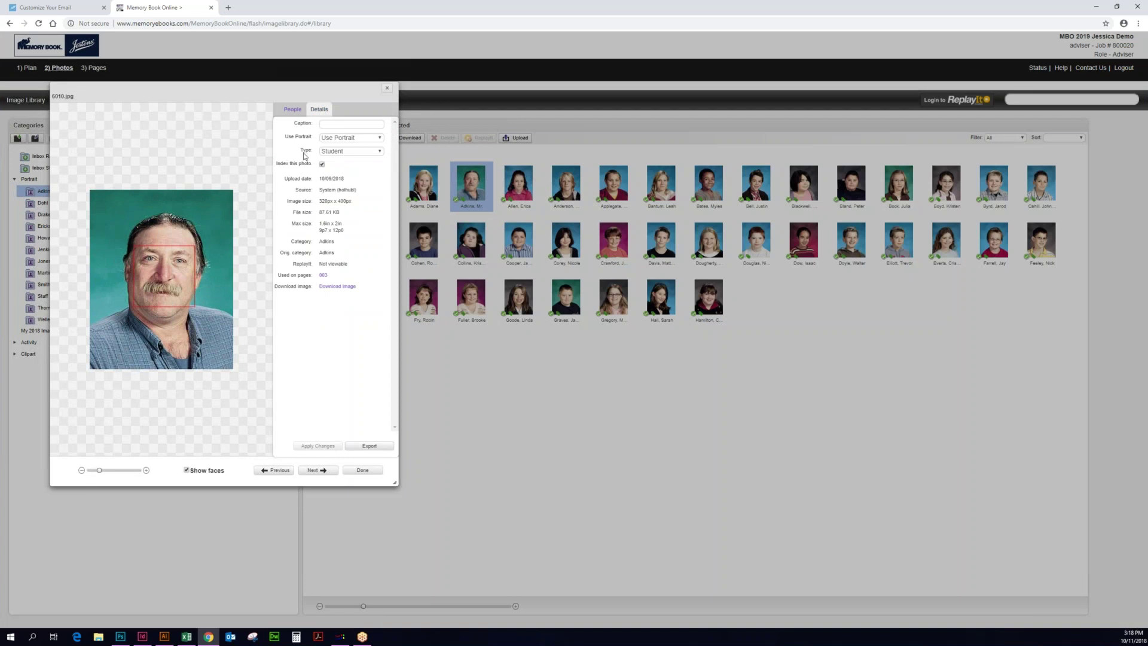
{"action": "left_click", "coordinate": [350, 151]}
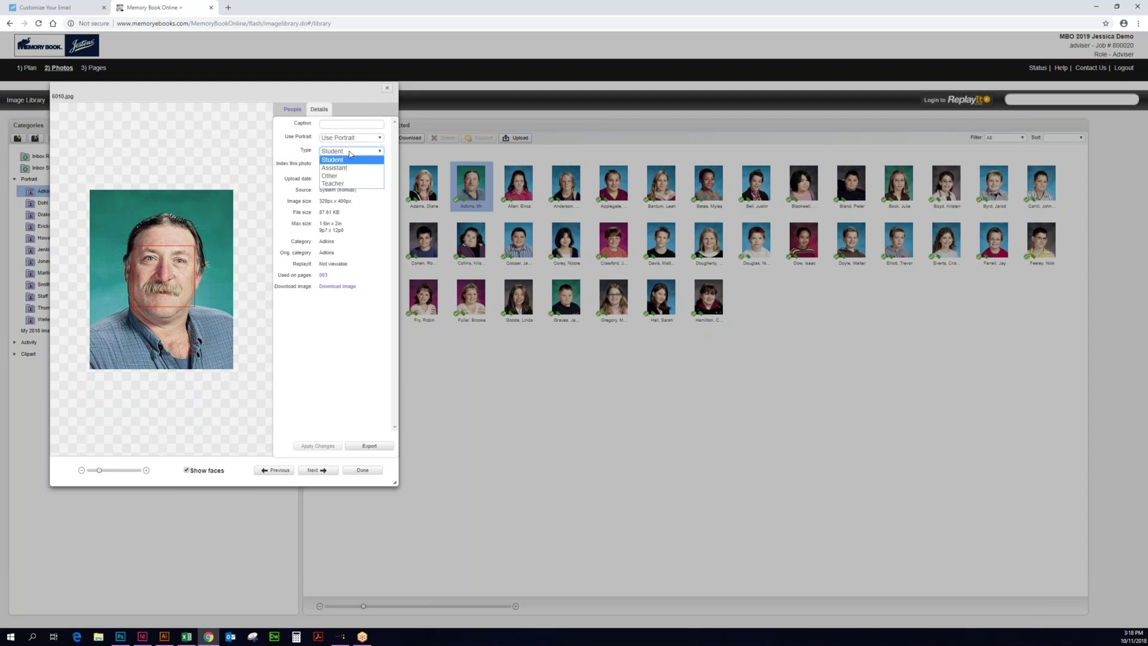
{"action": "left_click", "coordinate": [351, 184]}
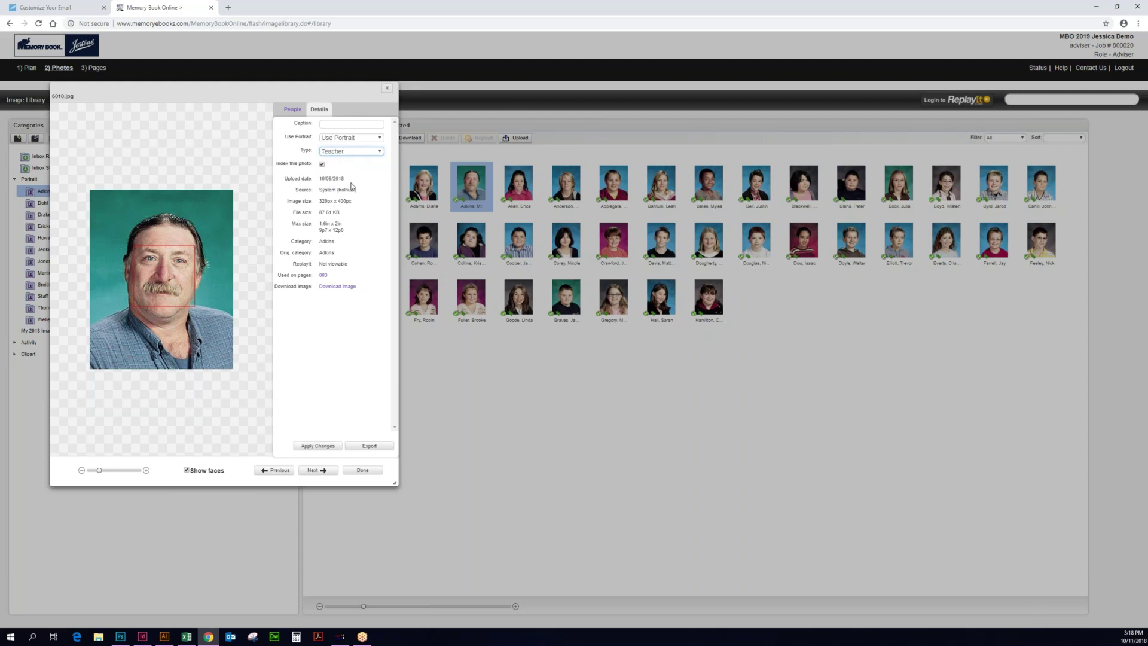
{"action": "left_click", "coordinate": [317, 446]}
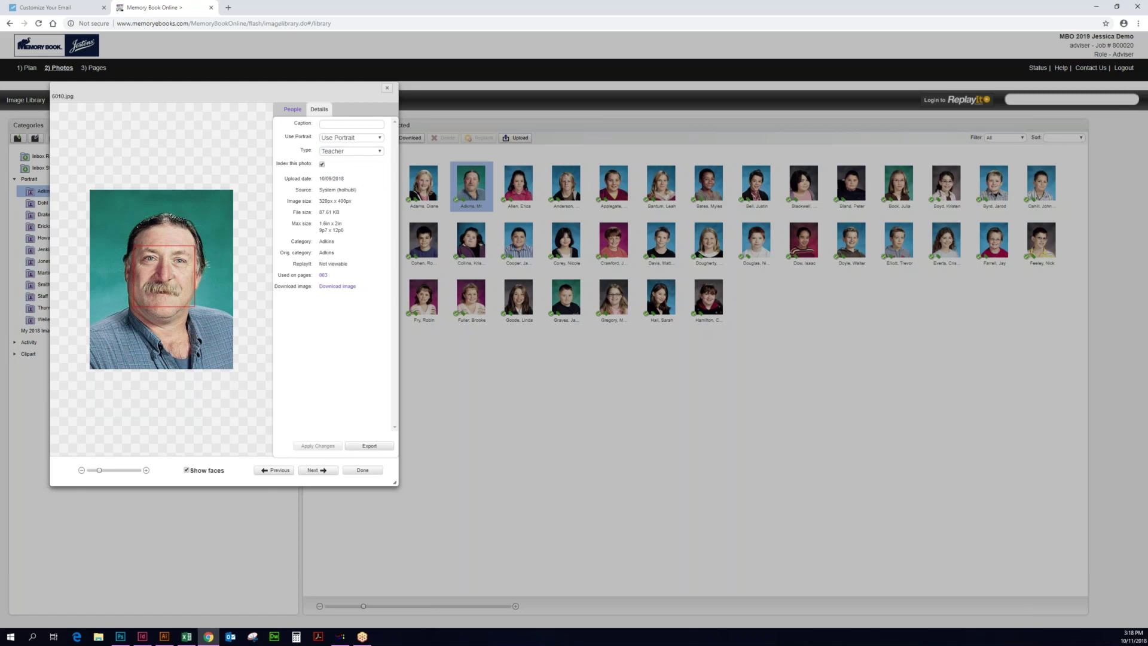
{"action": "left_click", "coordinate": [363, 470]}
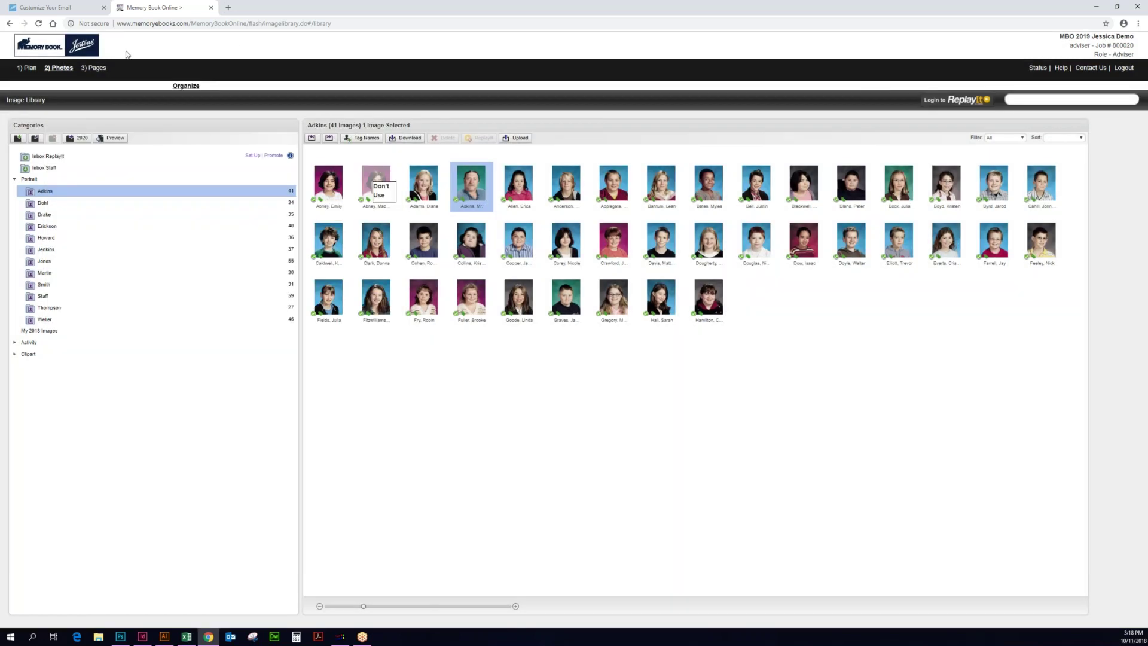
Step: Go back to the page editor, reset the flowed class portraits and flow them onto page 3 again
{"action": "left_click", "coordinate": [102, 72]}
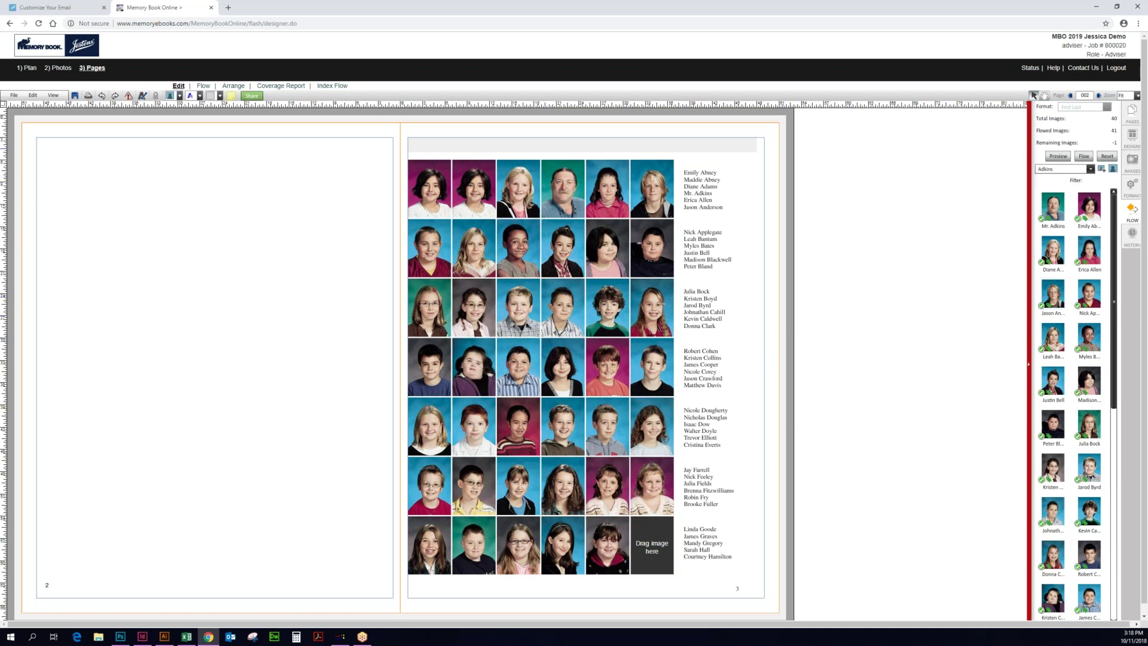
{"action": "left_click", "coordinate": [1107, 157]}
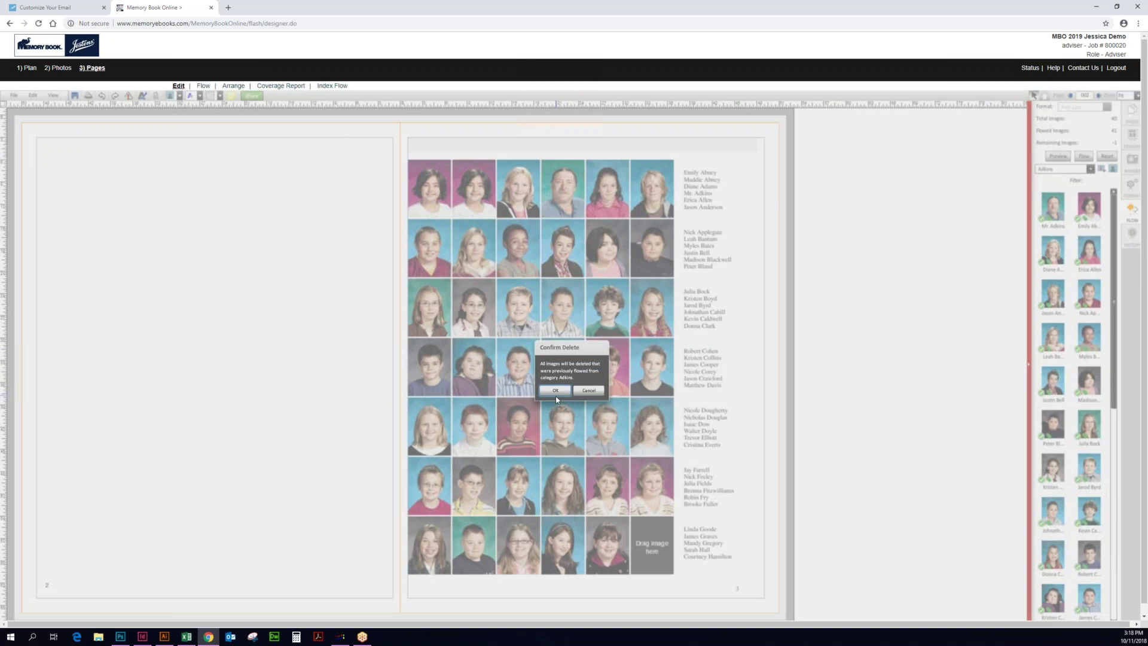
{"action": "left_click", "coordinate": [555, 393]}
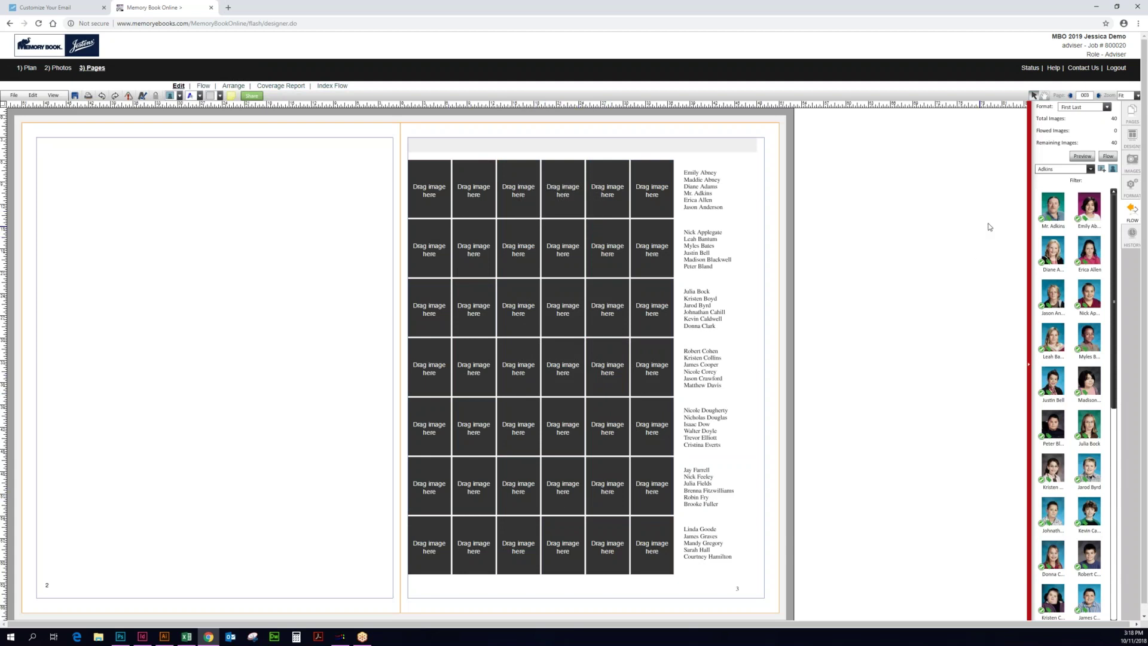
{"action": "left_click", "coordinate": [1109, 156]}
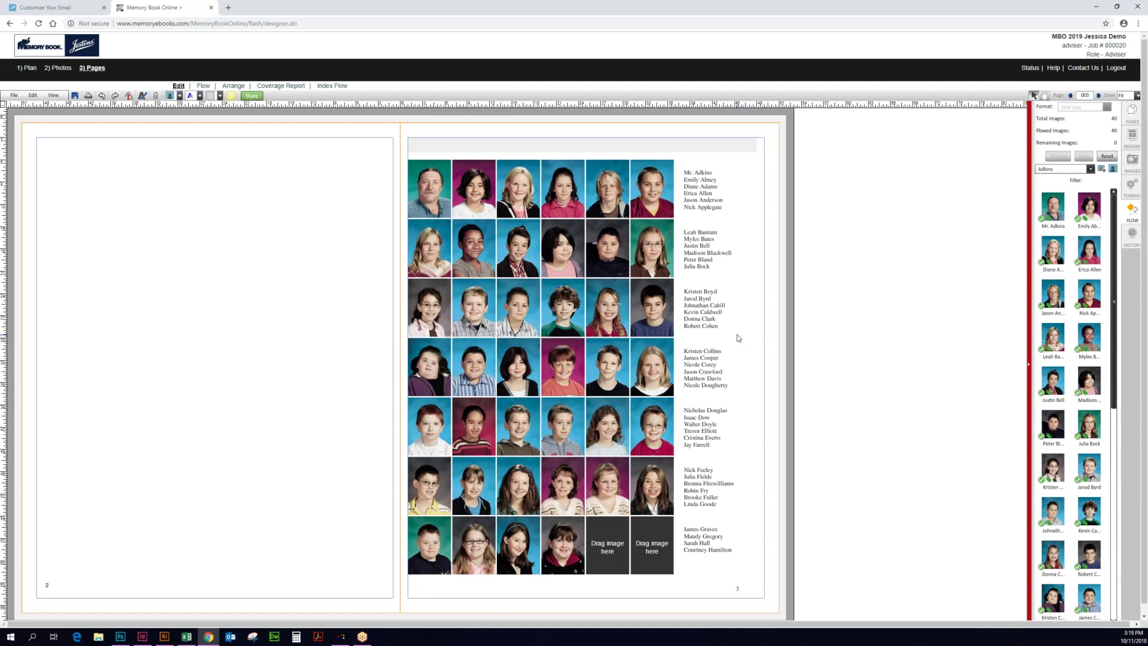
Step: Delete the two empty image boxes at the end of page 3's last portrait row
{"action": "left_click", "coordinate": [651, 565]}
{"action": "key", "text": "Delete"}
{"action": "left_click", "coordinate": [615, 553]}
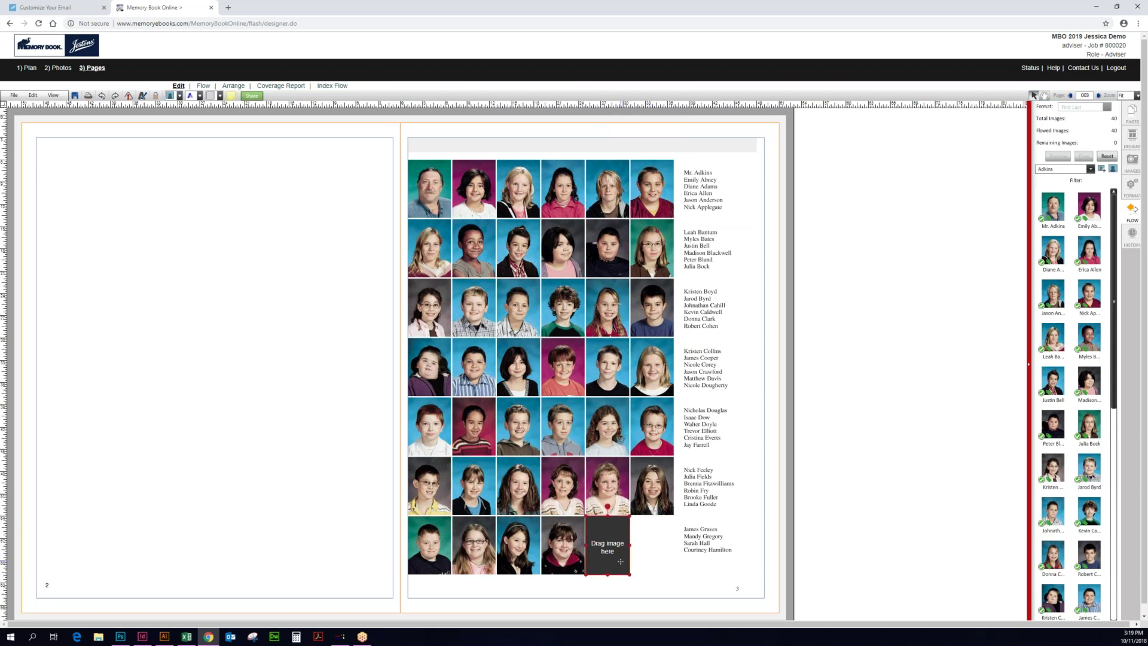
{"action": "key", "text": "Delete"}
Step: Move the last row's name list on page 3 next to the final portrait in that row
{"action": "left_click", "coordinate": [683, 539]}
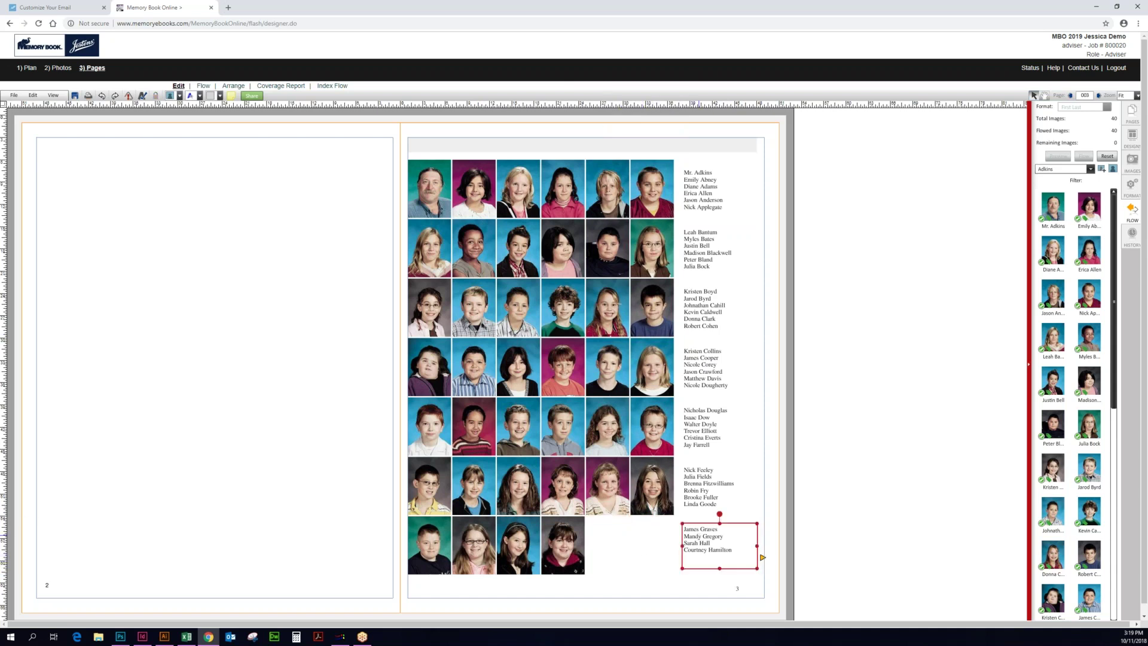
{"action": "left_click_drag", "start_coordinate": [741, 524], "coordinate": [654, 526]}
{"action": "left_click", "coordinate": [836, 499]}
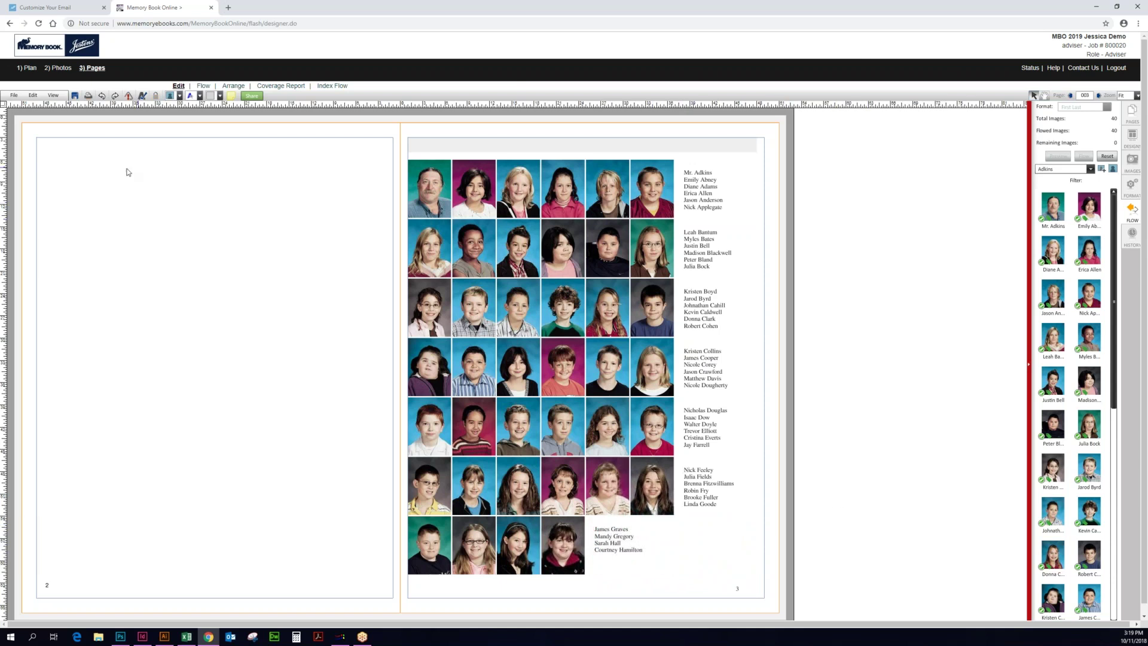